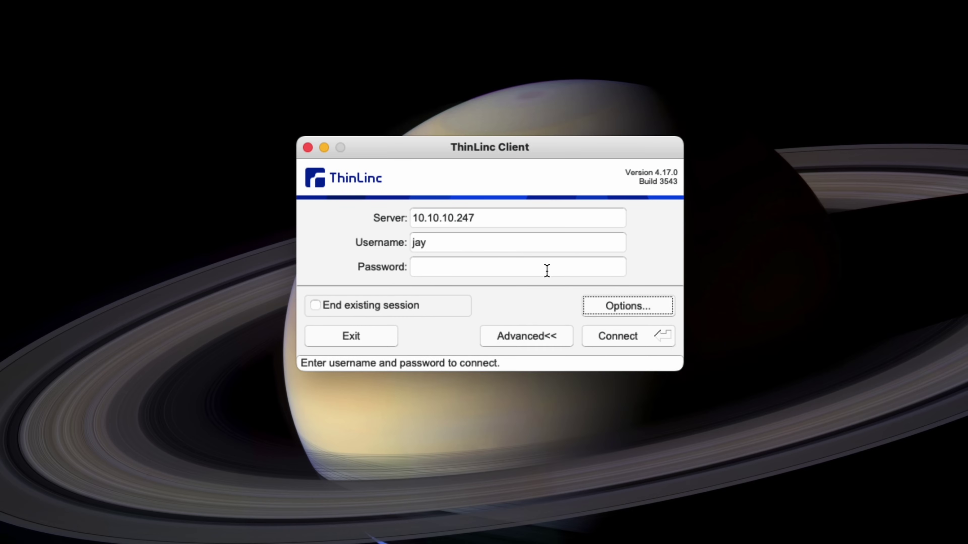
Connect to the ThinLinc server by entering the account password.
{"action": "left_click", "coordinate": [547, 271]}
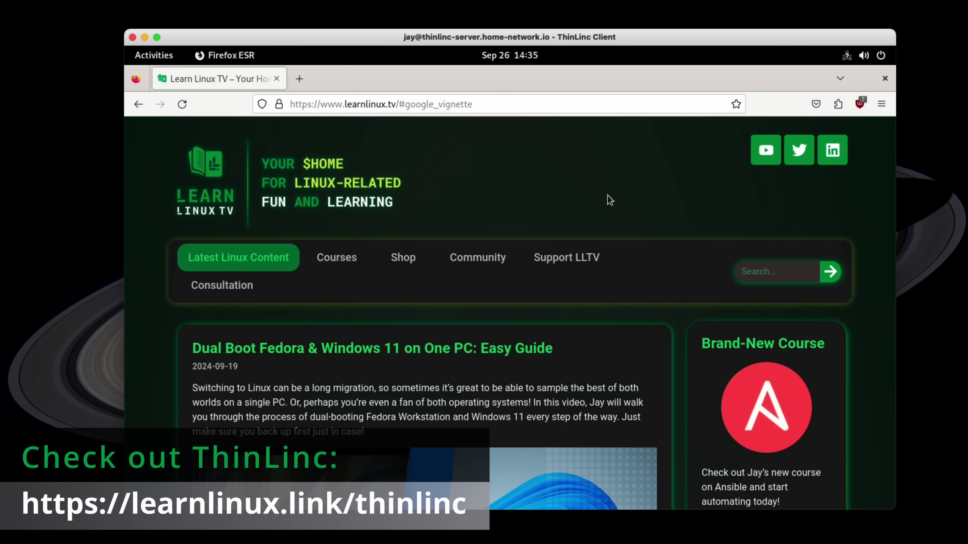
Look through the Courses page of the Learn Linux TV site and close the browser.
{"action": "left_click", "coordinate": [338, 259]}
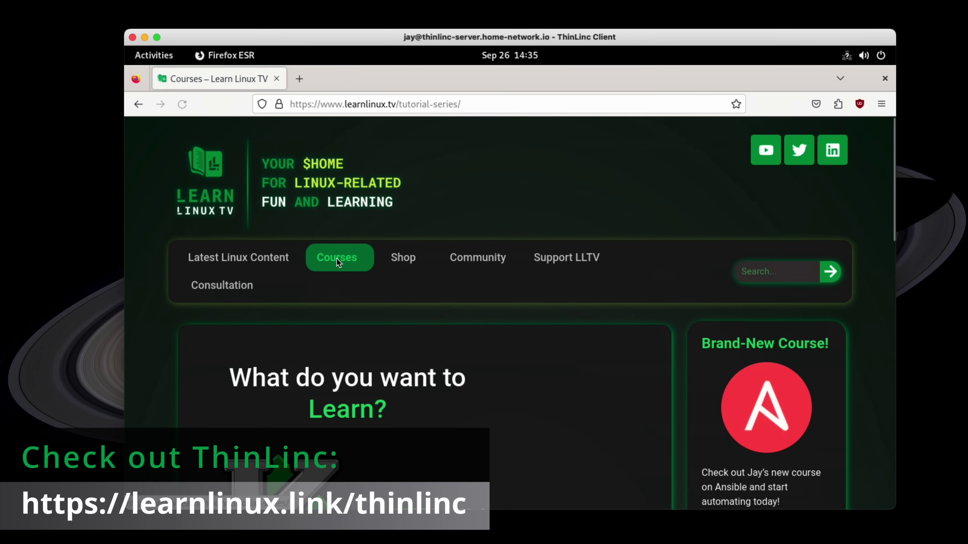
{"action": "scroll", "coordinate": [381, 342], "scroll_direction": "down", "scroll_amount": 3}
{"action": "scroll", "coordinate": [381, 342], "scroll_direction": "down", "scroll_amount": 8}
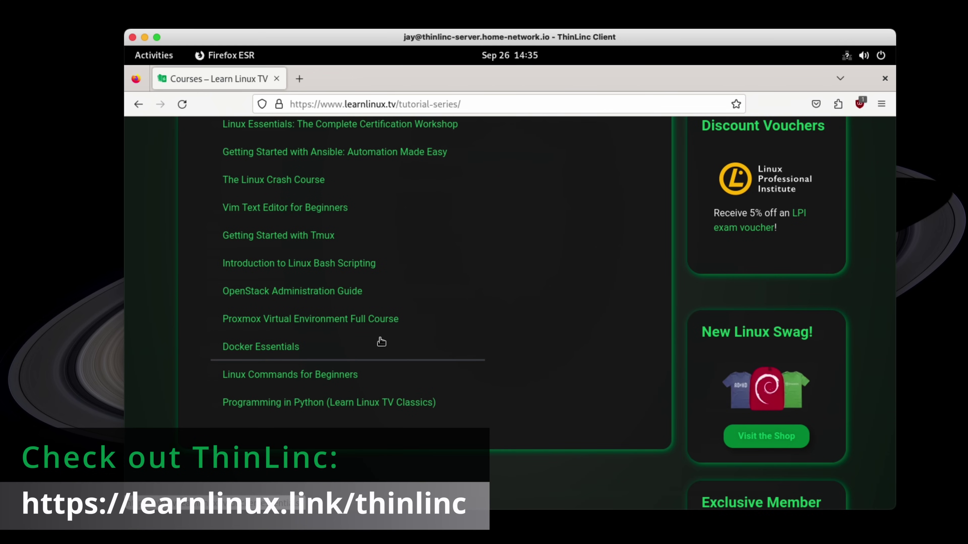
{"action": "scroll", "coordinate": [529, 322], "scroll_direction": "up", "scroll_amount": 6}
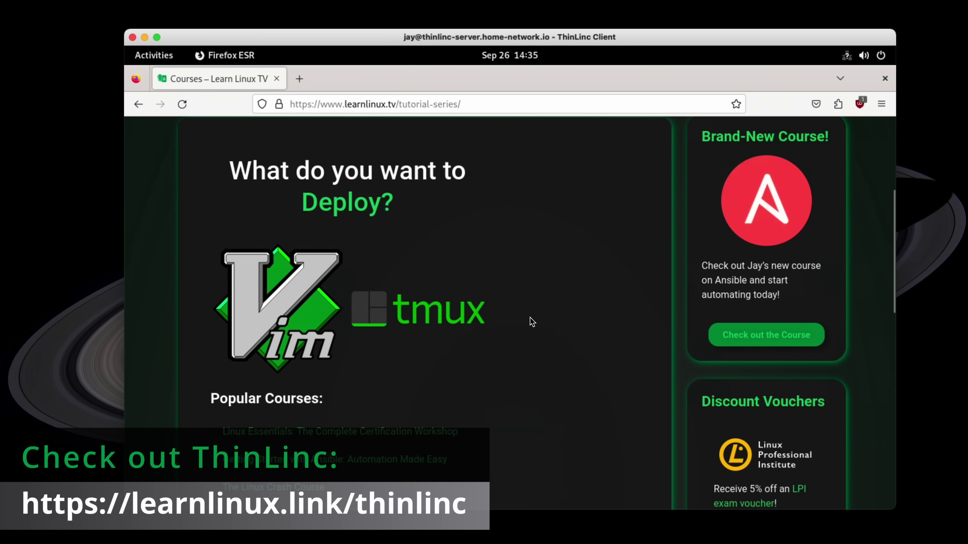
{"action": "key", "text": "ctrl+q"}
Open the home folder in the remote desktop's file manager and launch a terminal from that folder.
{"action": "left_click", "coordinate": [155, 63]}
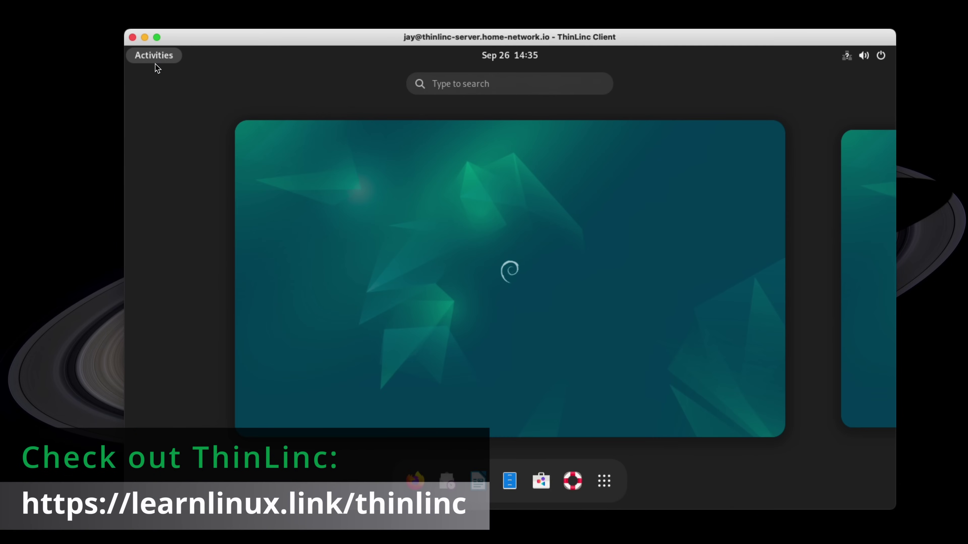
{"action": "left_click", "coordinate": [509, 480]}
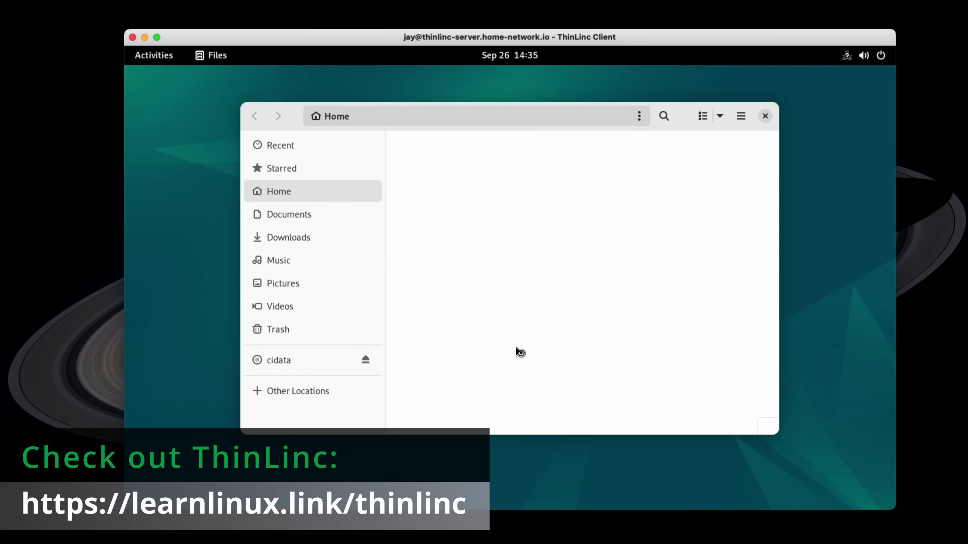
{"action": "right_click", "coordinate": [514, 337]}
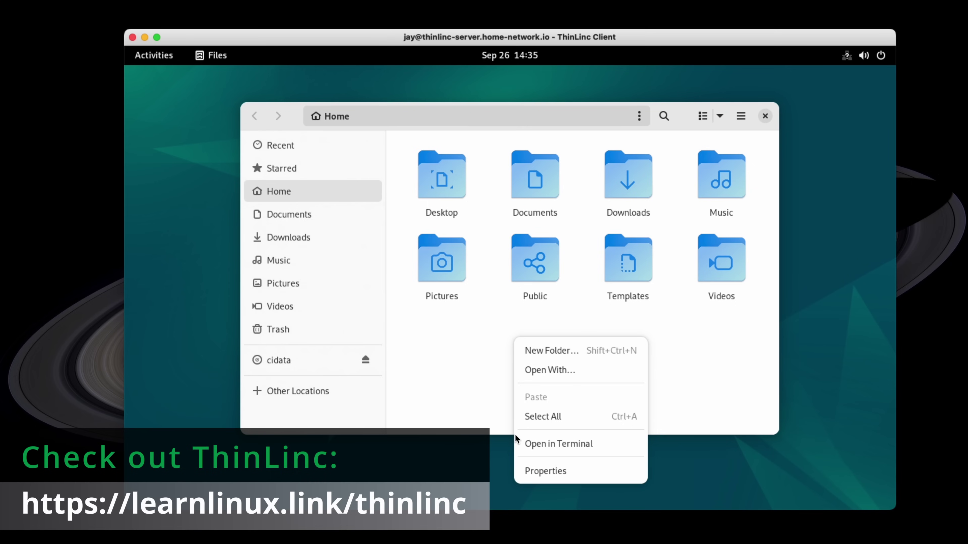
{"action": "left_click", "coordinate": [523, 444]}
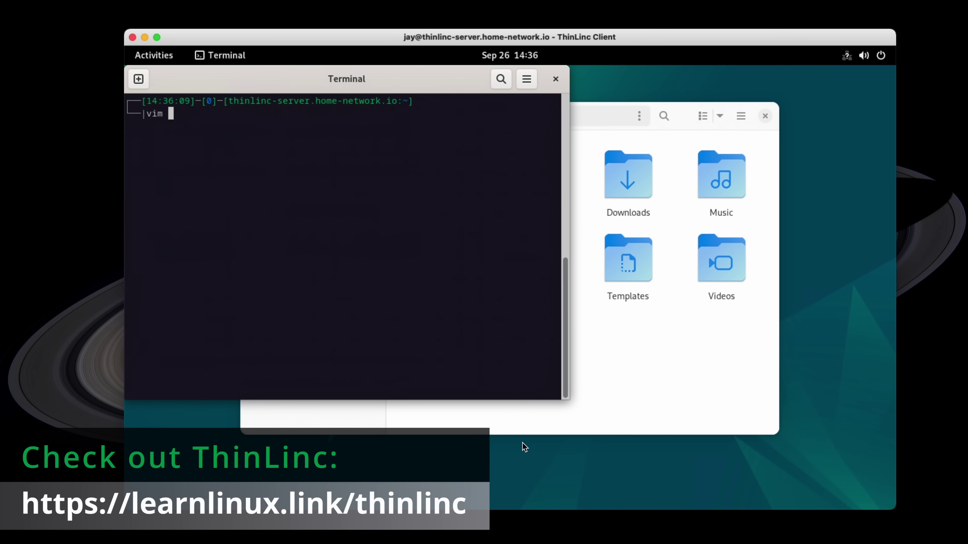
Create script.sh in Vim with the line #!/bin/bash and, on line 4, echo "ThinLinc is awesome!!!".
{"action": "type", "text": "vim script.sh"}
{"action": "key", "text": "Return"}
{"action": "key", "text": "i"}
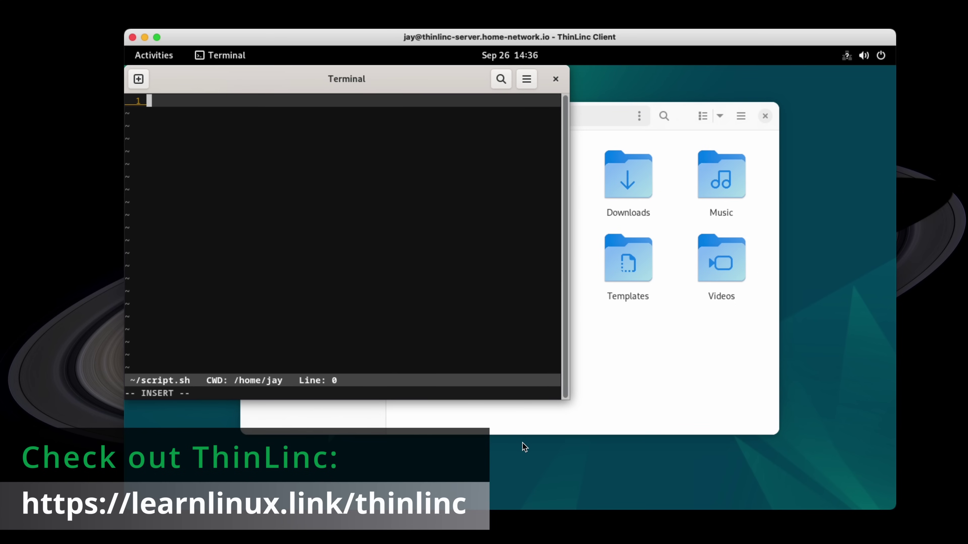
{"action": "type", "text": "#!/"}
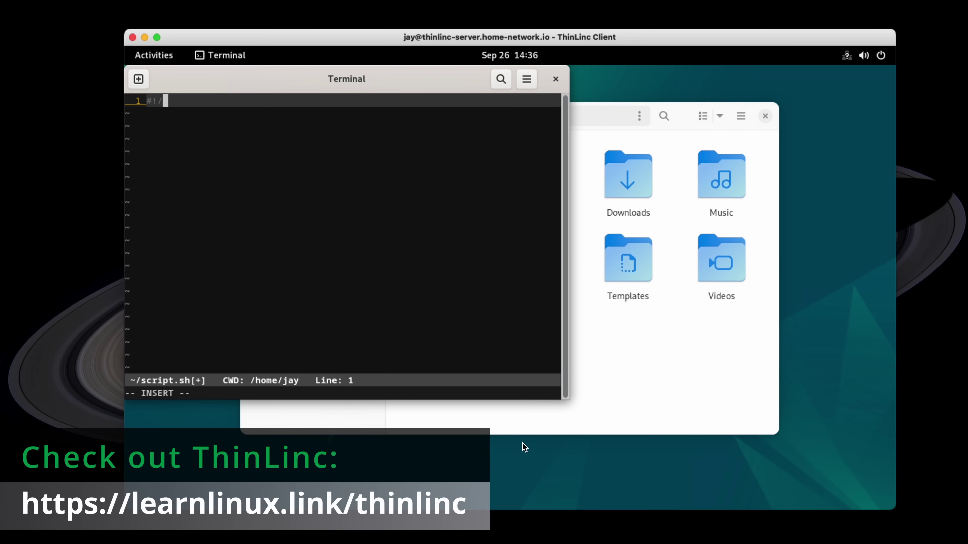
{"action": "type", "text": "bin/bash"}
{"action": "key", "text": "Return"}
{"action": "key", "text": "Return"}
{"action": "key", "text": "Return"}
{"action": "type", "text": "ech"}
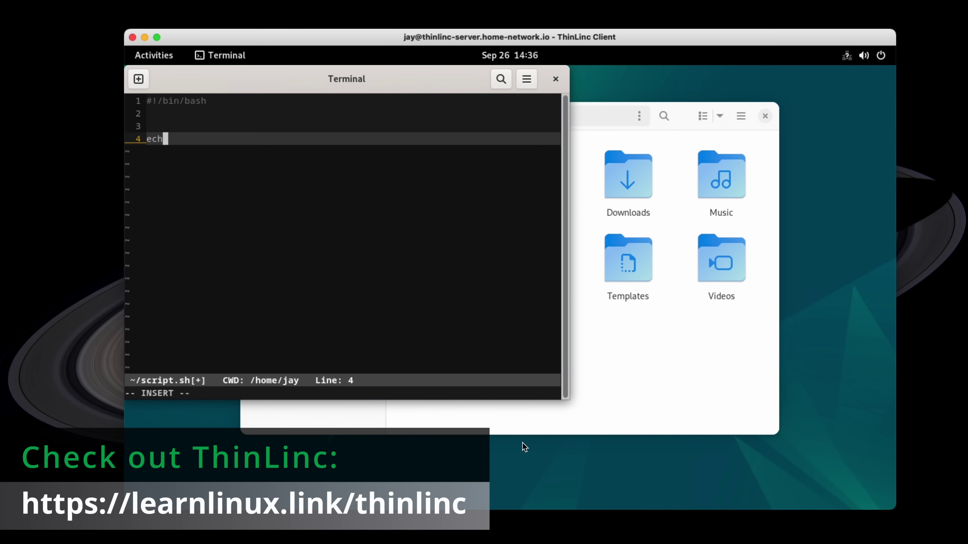
{"action": "type", "text": "o \"ThinLinc is awesome!!!"}
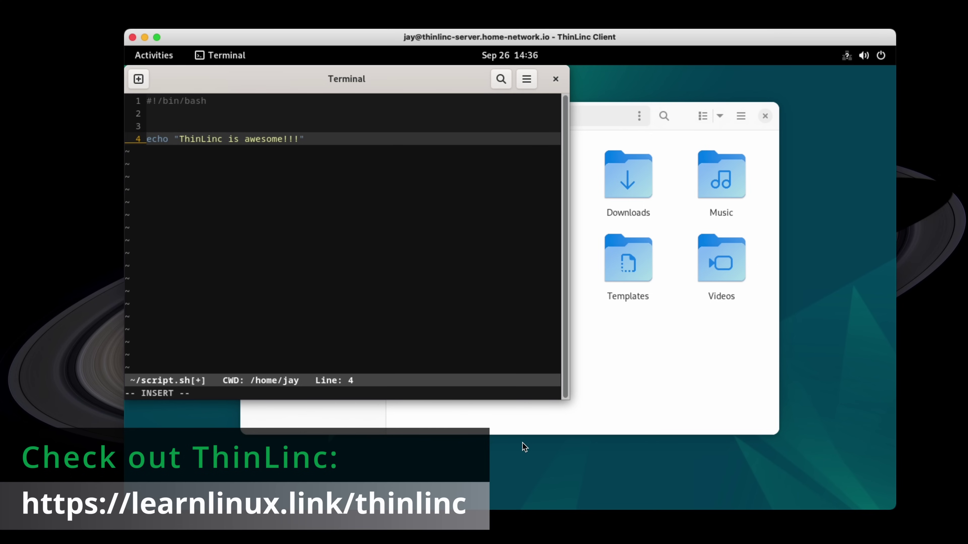
Close the terminal without saving the script and close the file manager.
{"action": "key", "text": "Escape"}
{"action": "left_click", "coordinate": [556, 78]}
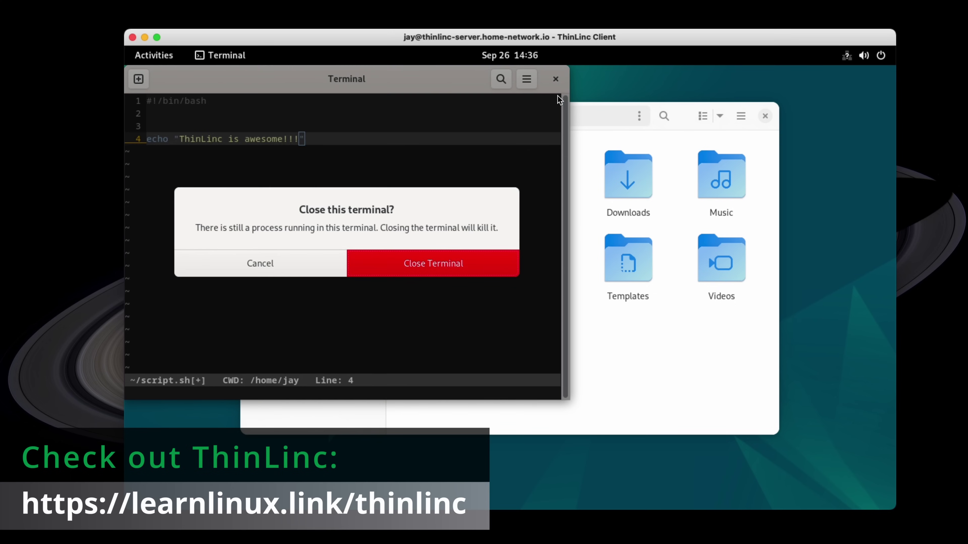
{"action": "left_click", "coordinate": [457, 254]}
{"action": "left_click", "coordinate": [764, 116]}
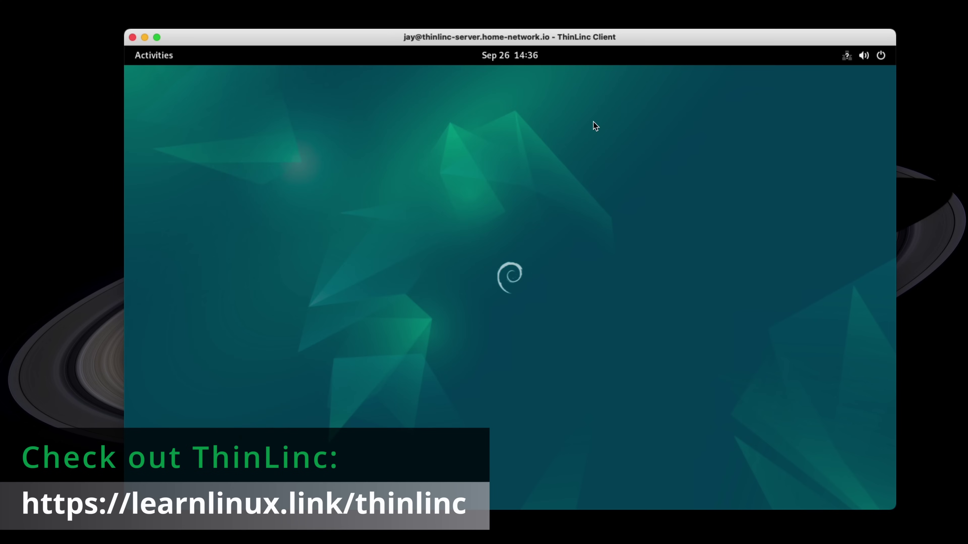
Open the system settings of the remote desktop.
{"action": "left_click", "coordinate": [860, 57]}
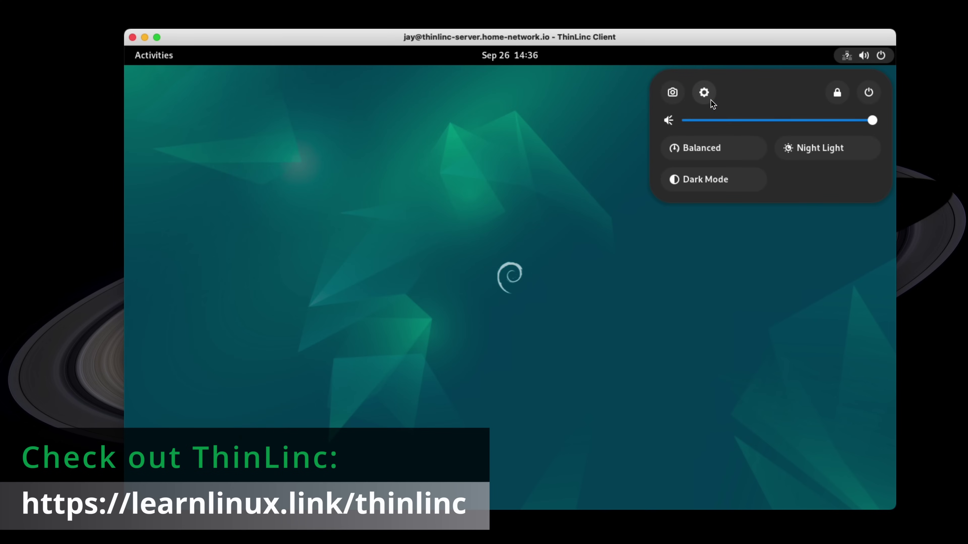
{"action": "left_click", "coordinate": [705, 95]}
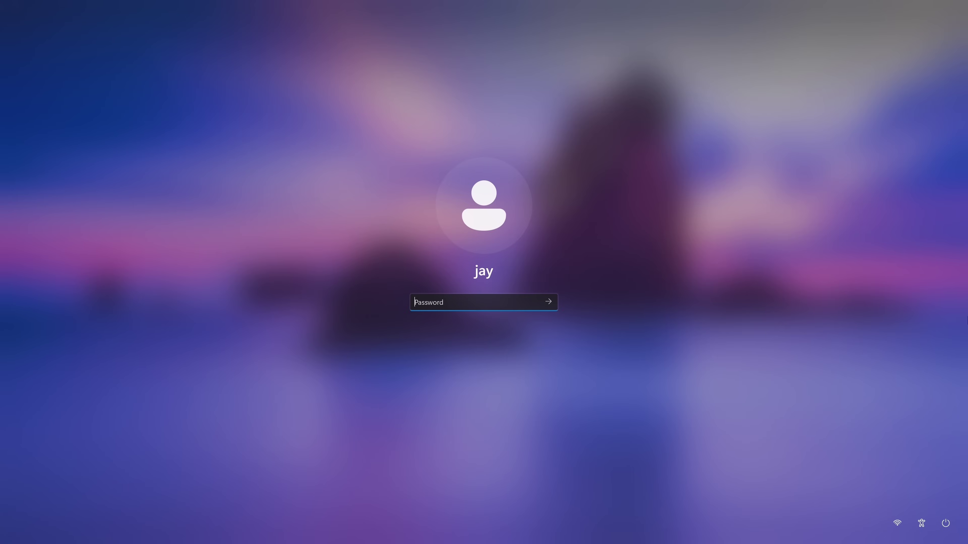
Sign in to Windows with the account password.
{"action": "key", "text": "Return"}
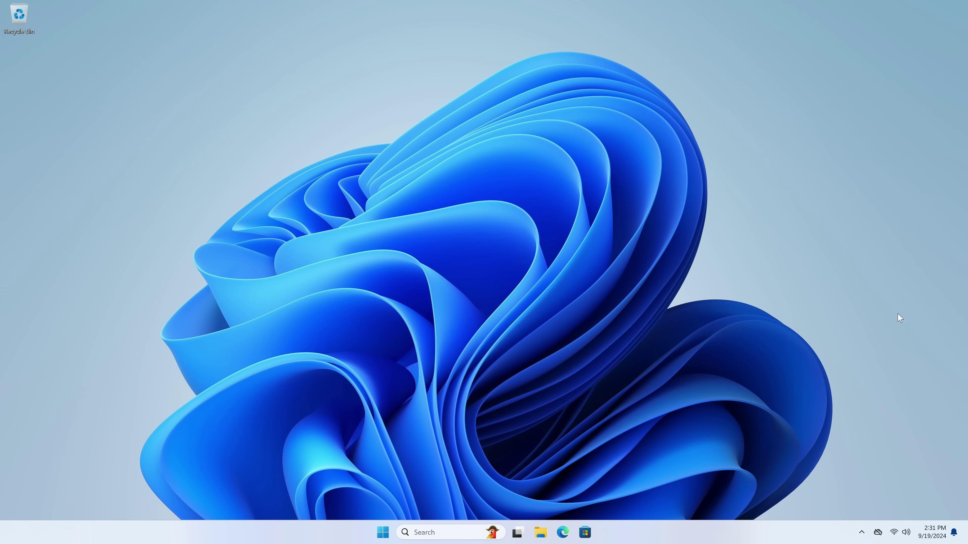
Examine the used space, free space and capacity of Local Disk (C:) in its properties.
{"action": "left_click", "coordinate": [548, 533]}
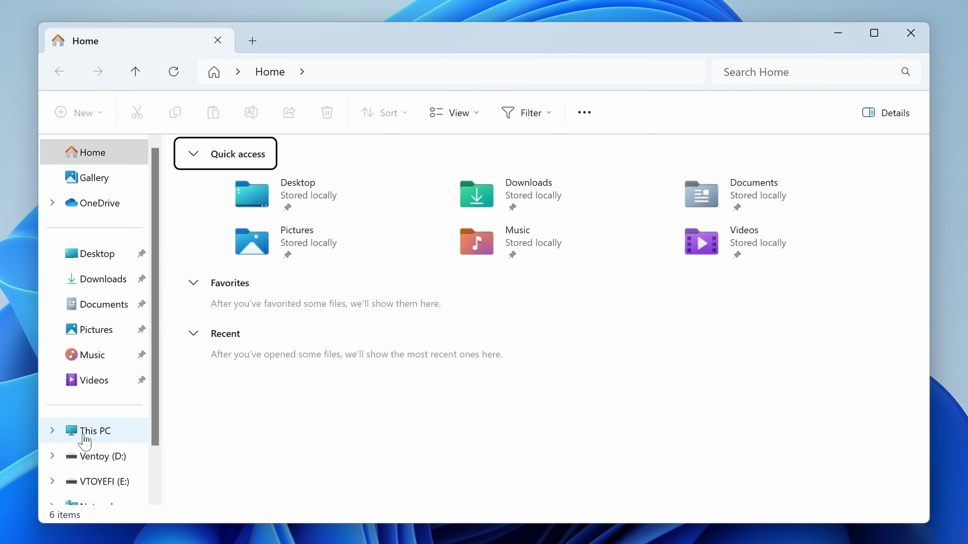
{"action": "left_click", "coordinate": [256, 372]}
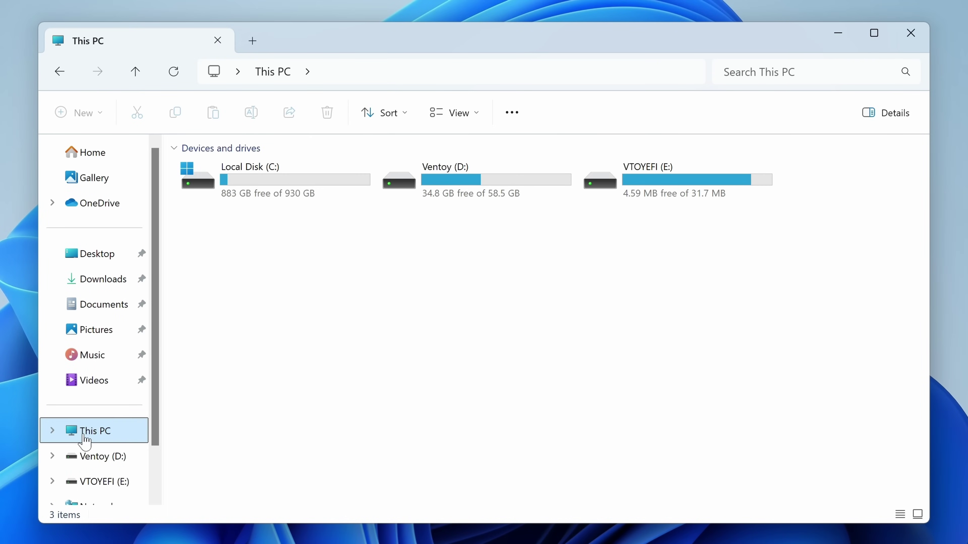
{"action": "right_click", "coordinate": [268, 183]}
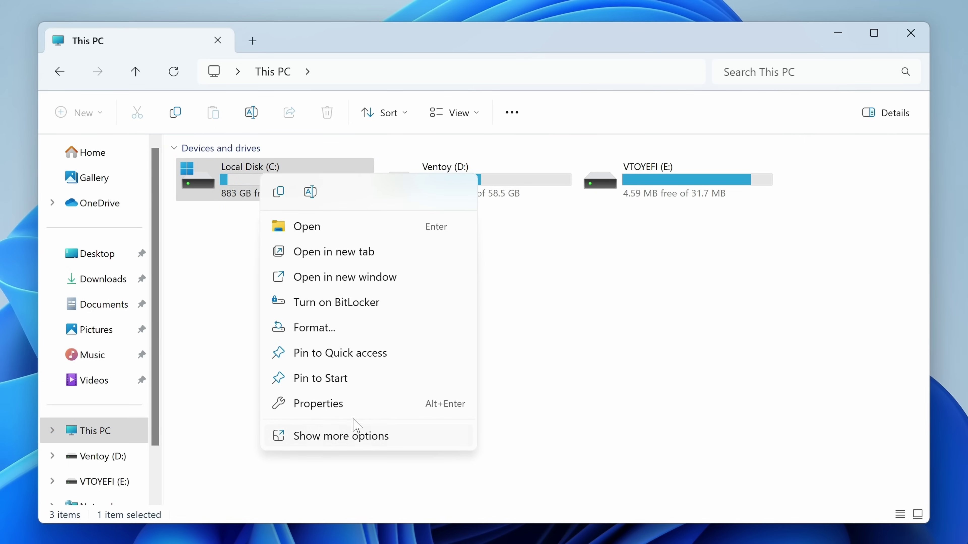
{"action": "left_click", "coordinate": [354, 404]}
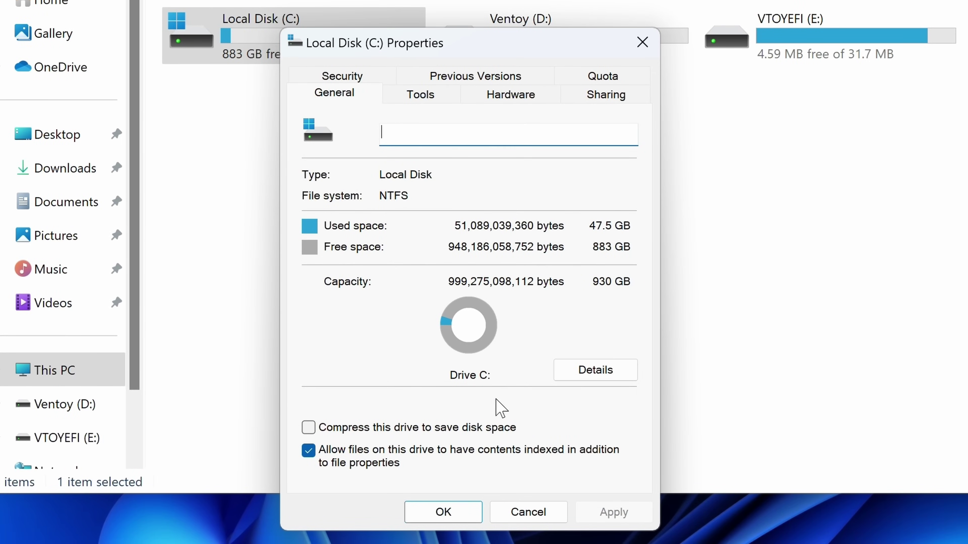
{"action": "left_click", "coordinate": [531, 511]}
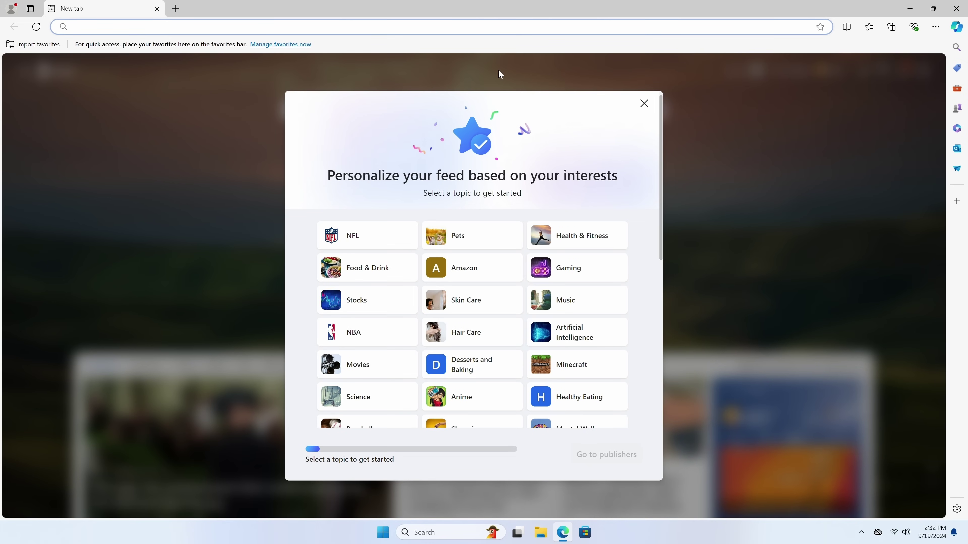
On ubuntu.com, accept the cookies and start downloading the Ubuntu Desktop 24.04.1 LTS image from the Ubuntu Desktop page.
{"action": "type", "text": "ubuntu.co"}
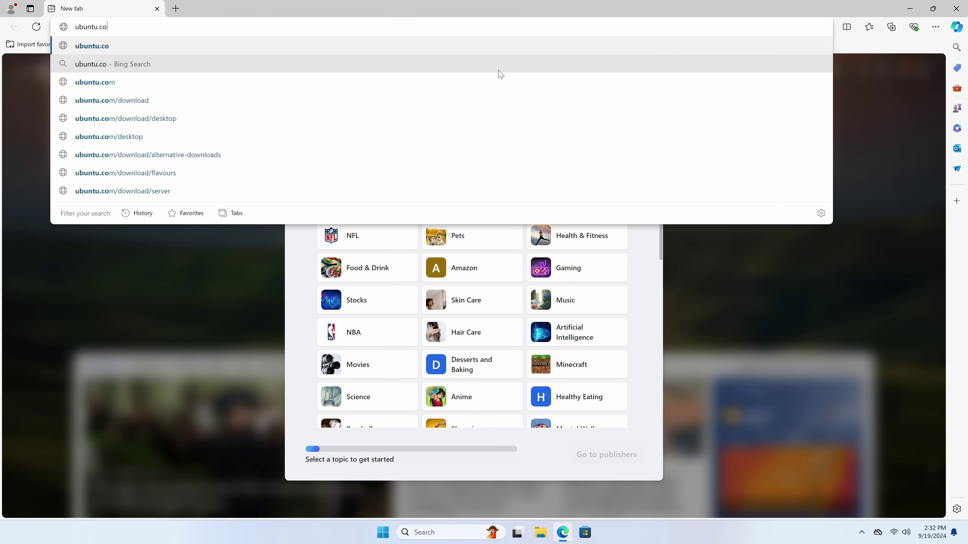
{"action": "type", "text": "m"}
{"action": "key", "text": "Return"}
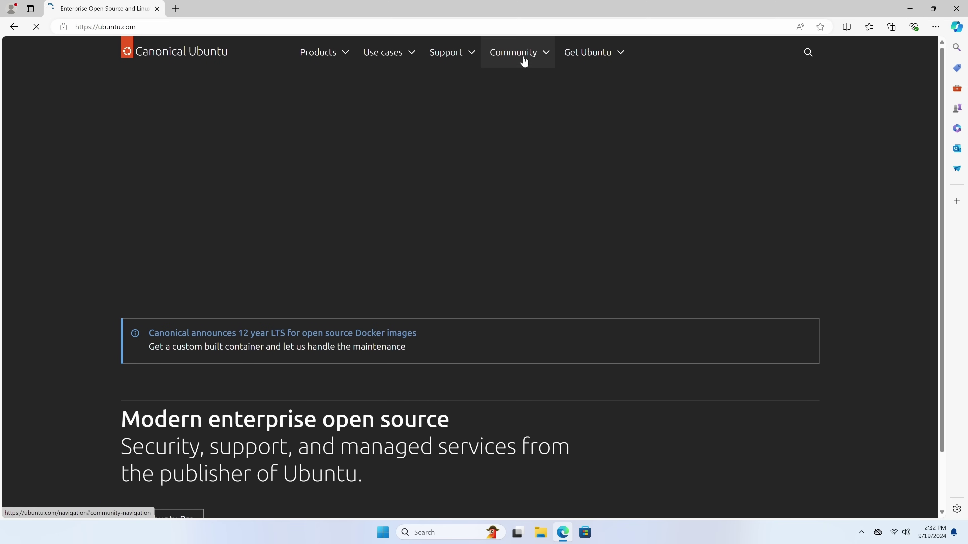
{"action": "left_click", "coordinate": [334, 60]}
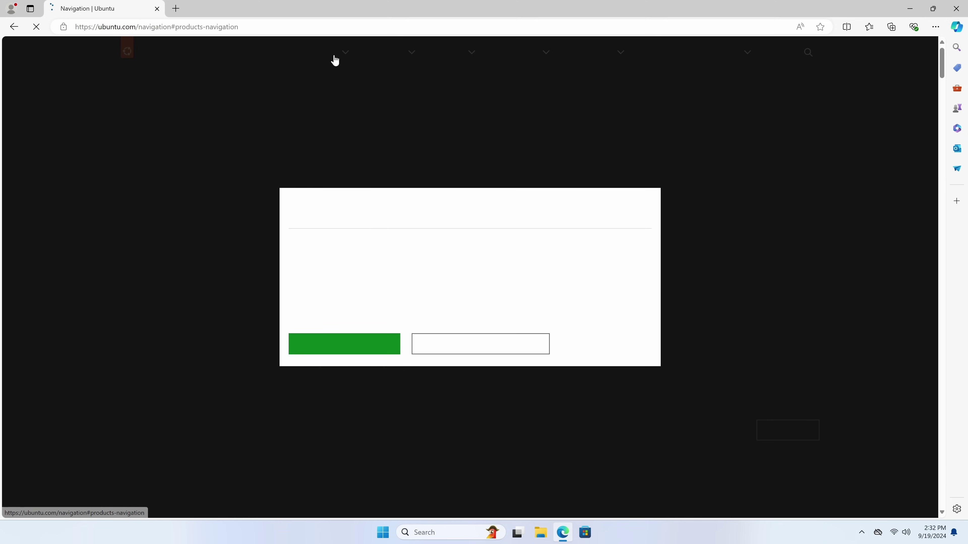
{"action": "left_click", "coordinate": [343, 344]}
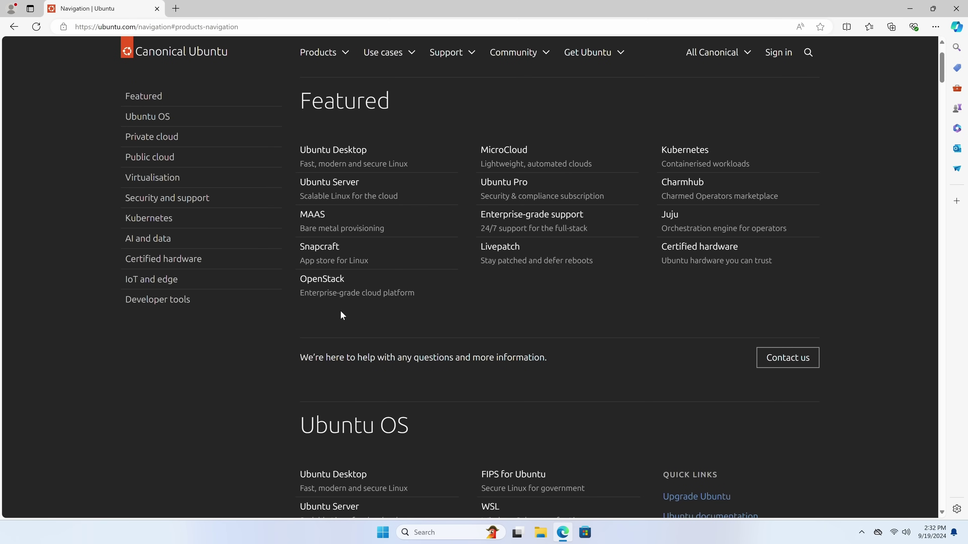
{"action": "left_click", "coordinate": [360, 164]}
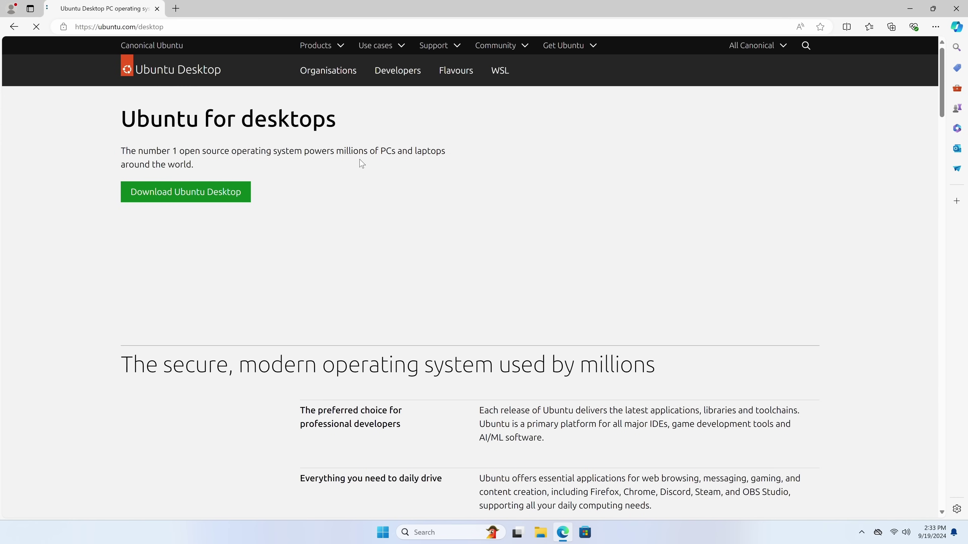
{"action": "left_click", "coordinate": [244, 194]}
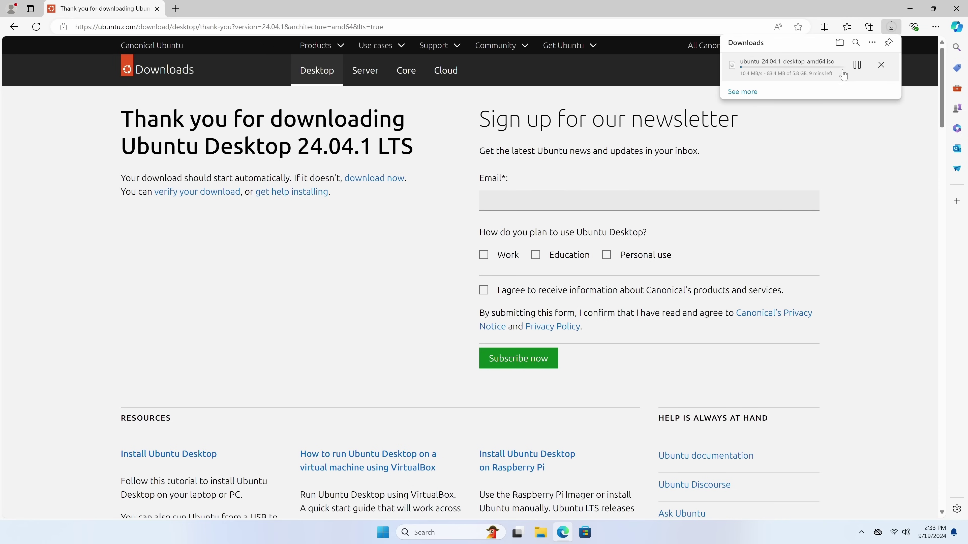
Cancel the download of ubuntu-24.04.1-desktop-amd64.iso and close the browser.
{"action": "left_click", "coordinate": [875, 70]}
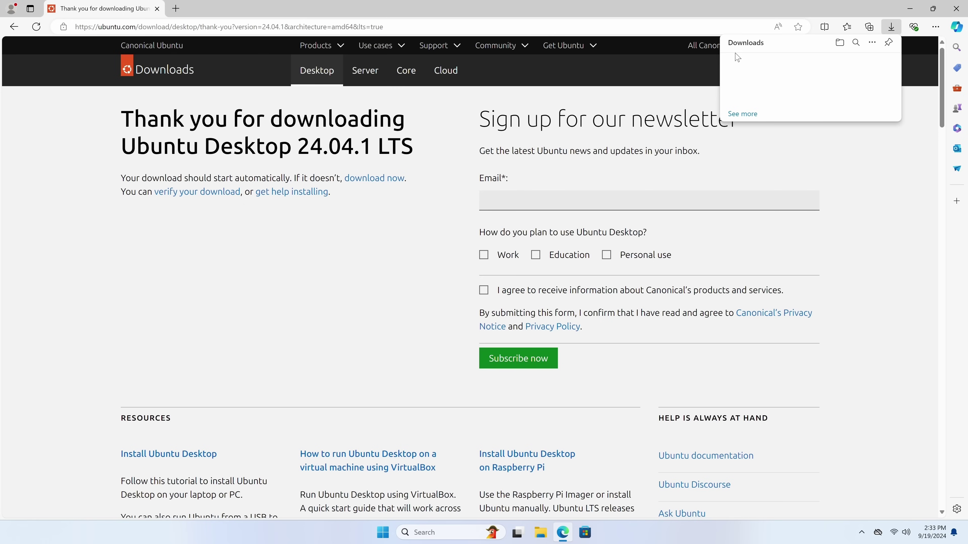
{"action": "left_click", "coordinate": [680, 27]}
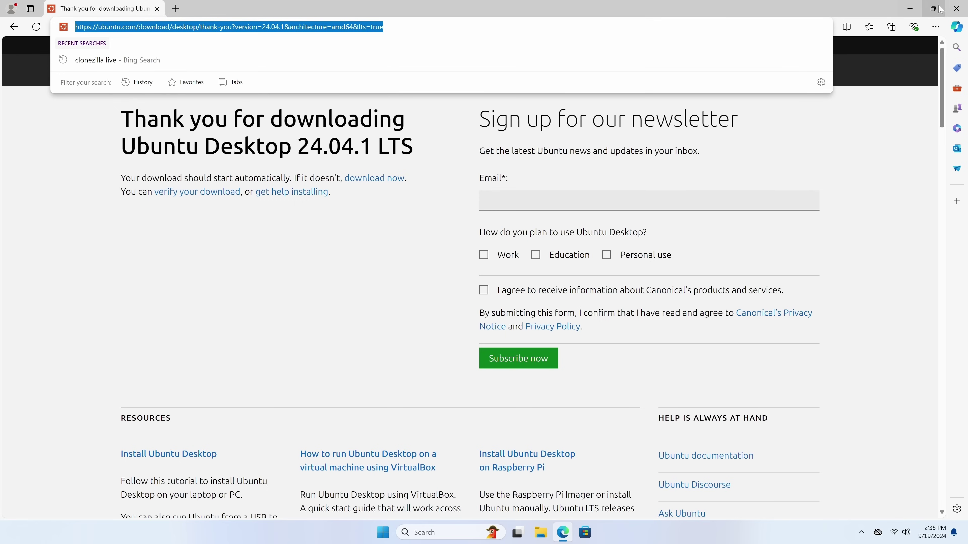
{"action": "left_click", "coordinate": [957, 8]}
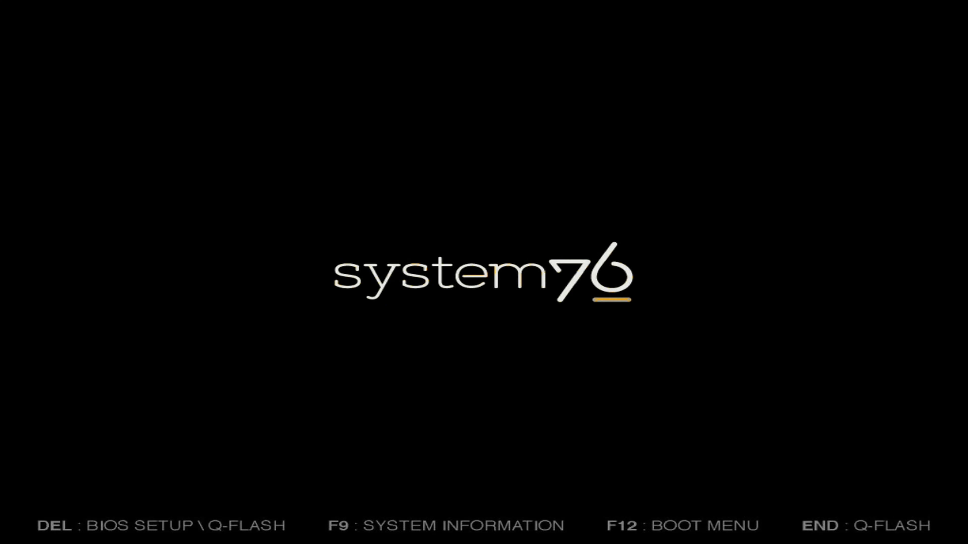
Boot the computer from UEFI: USB Hard Drive, Partition 2 and start ubuntu-24.04.1-desktop-amd64.iso in Ventoy.
{"action": "key", "text": "F12"}
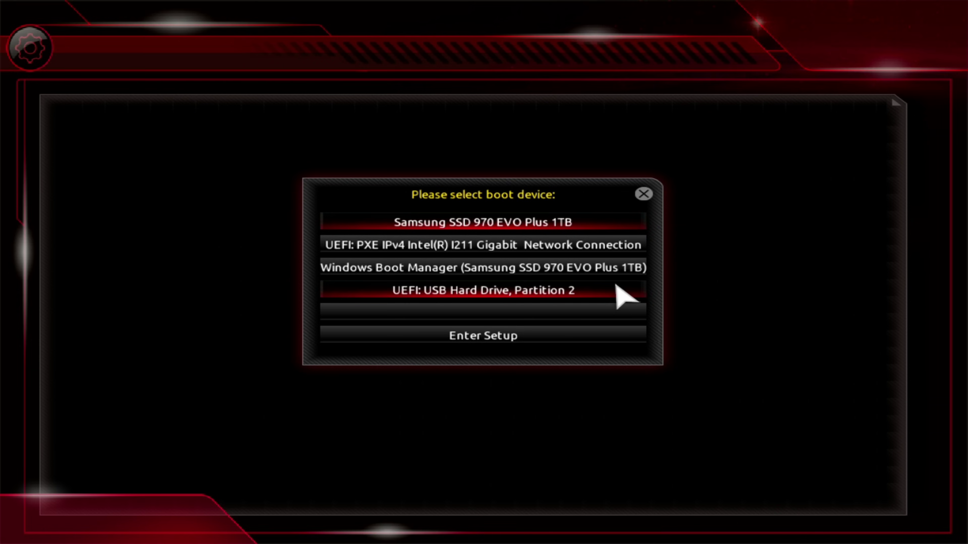
{"action": "left_click", "coordinate": [616, 287]}
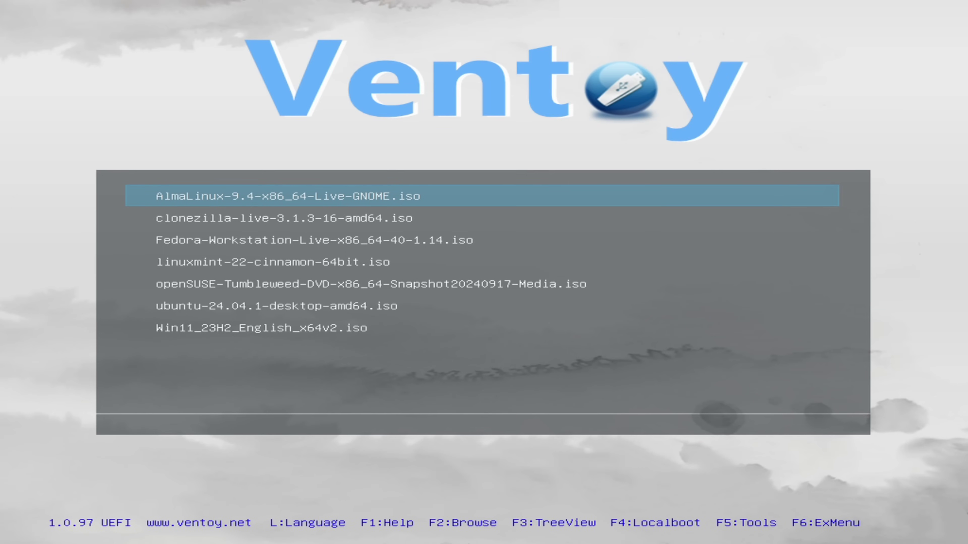
{"action": "key", "text": "Down"}
{"action": "key", "text": "Down"}
{"action": "key", "text": "Down"}
{"action": "key", "text": "Down"}
{"action": "key", "text": "Down"}
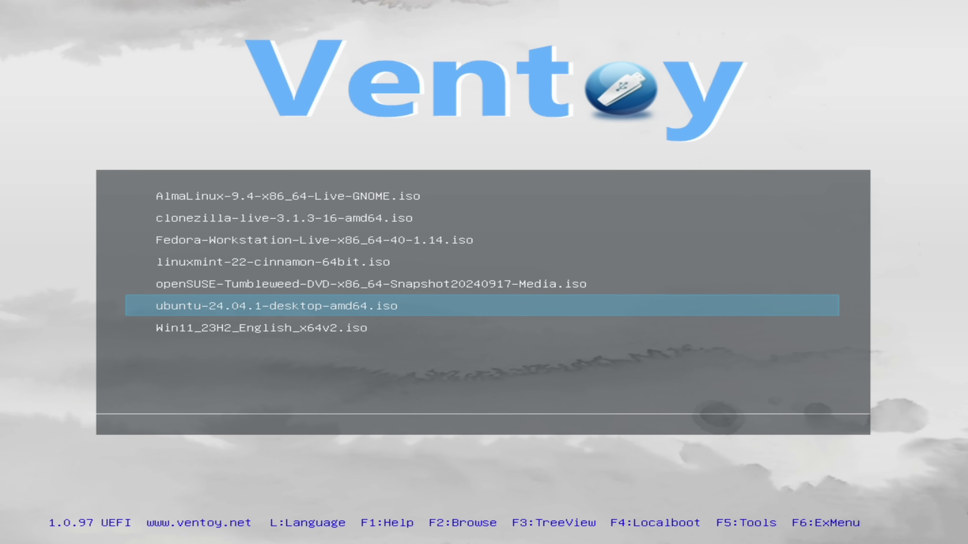
{"action": "key", "text": "Return"}
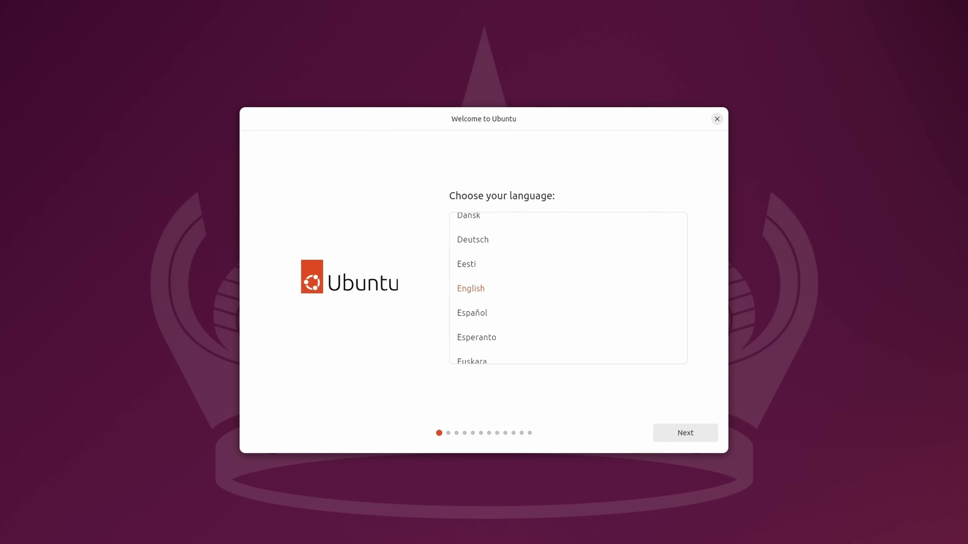
In the Ubuntu installer, accept English as the language, the default accessibility options and the English (US) keyboard layout.
{"action": "left_click", "coordinate": [704, 438]}
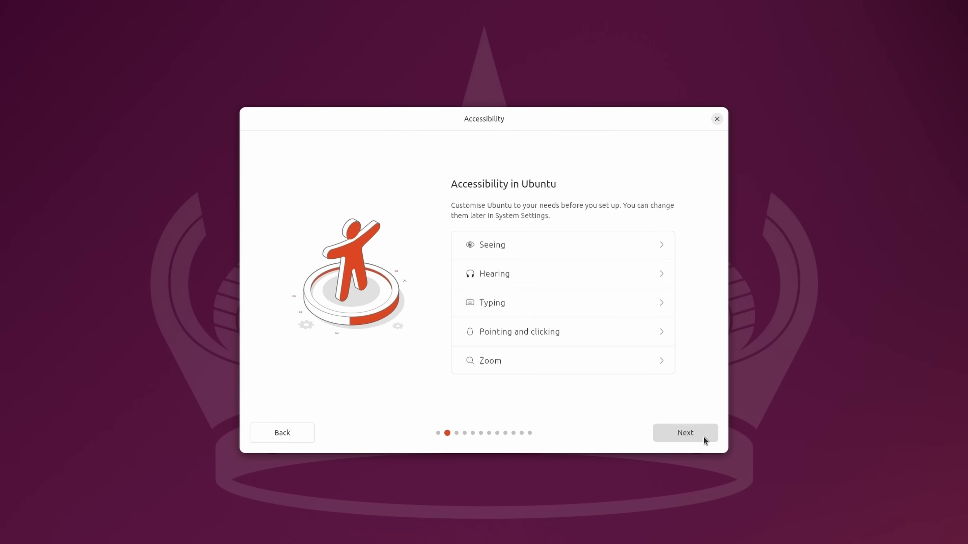
{"action": "left_click", "coordinate": [703, 436]}
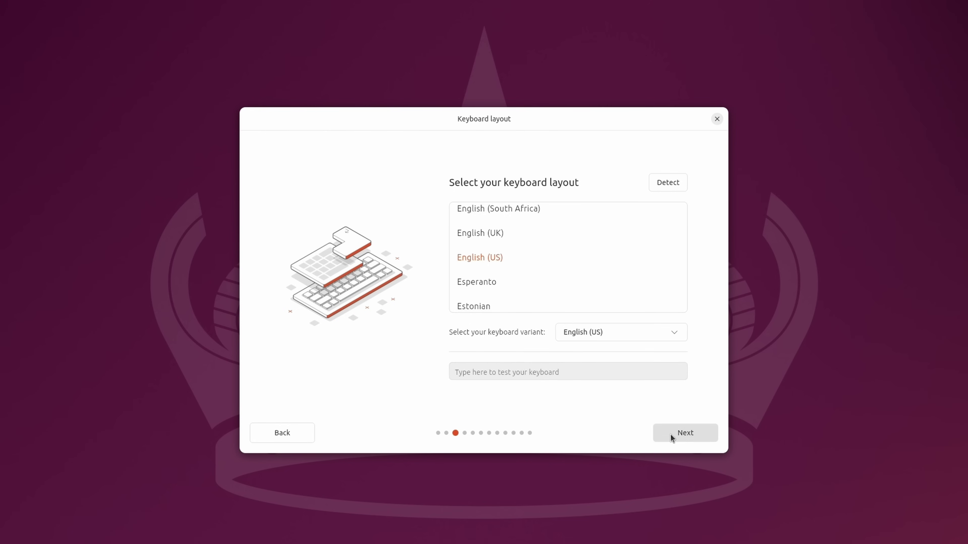
{"action": "left_click", "coordinate": [685, 432]}
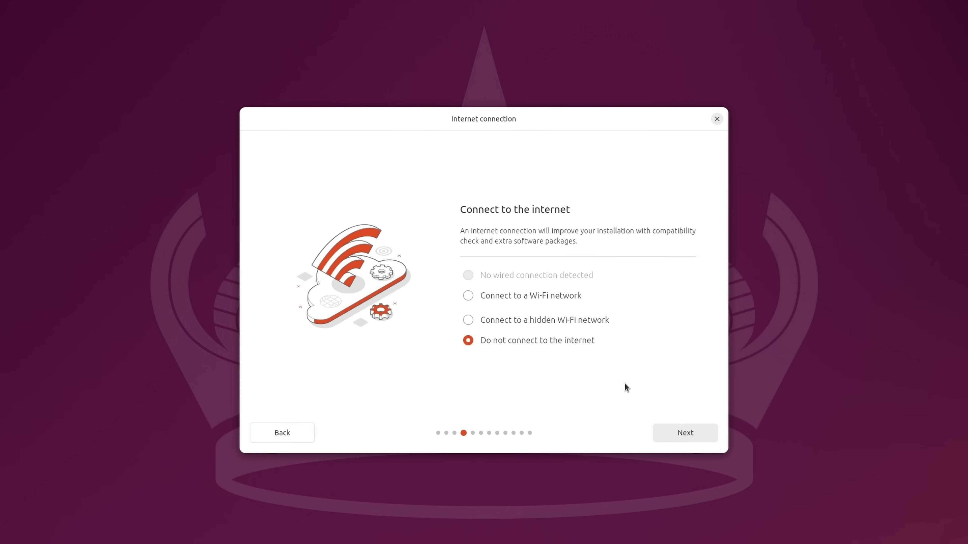
Connect the installer to the Atlantis Wi-Fi network by entering its network password.
{"action": "left_click", "coordinate": [570, 297]}
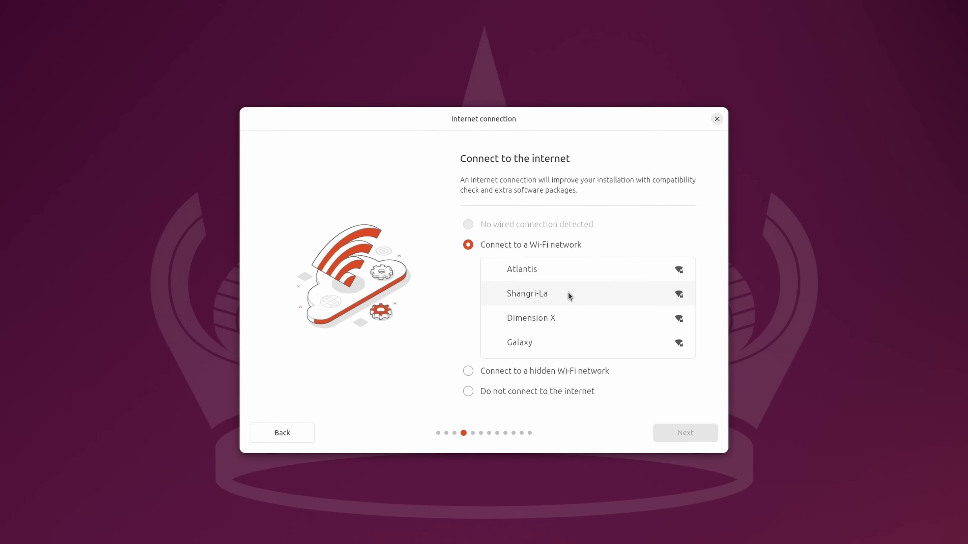
{"action": "left_click", "coordinate": [567, 273]}
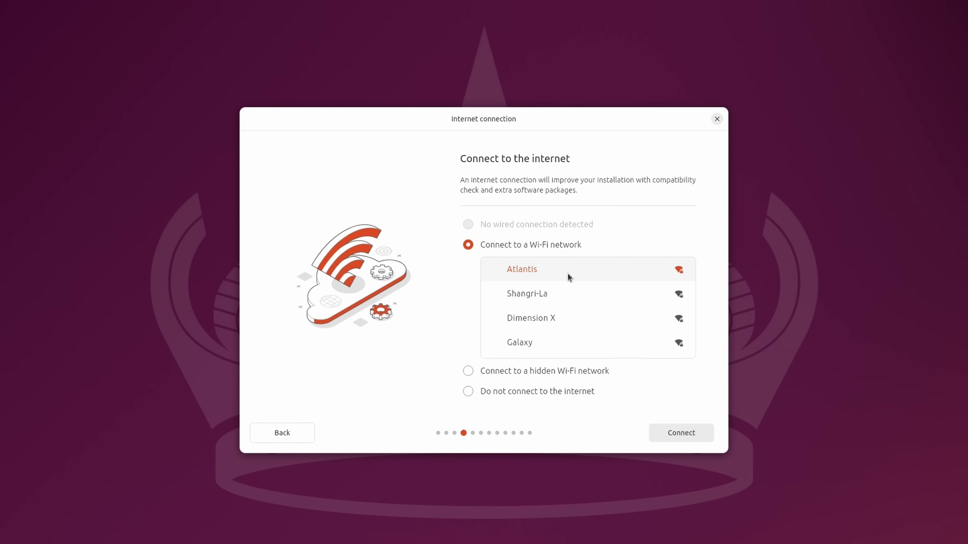
{"action": "left_click", "coordinate": [689, 436]}
{"action": "type", "text": "••••••••••••••"}
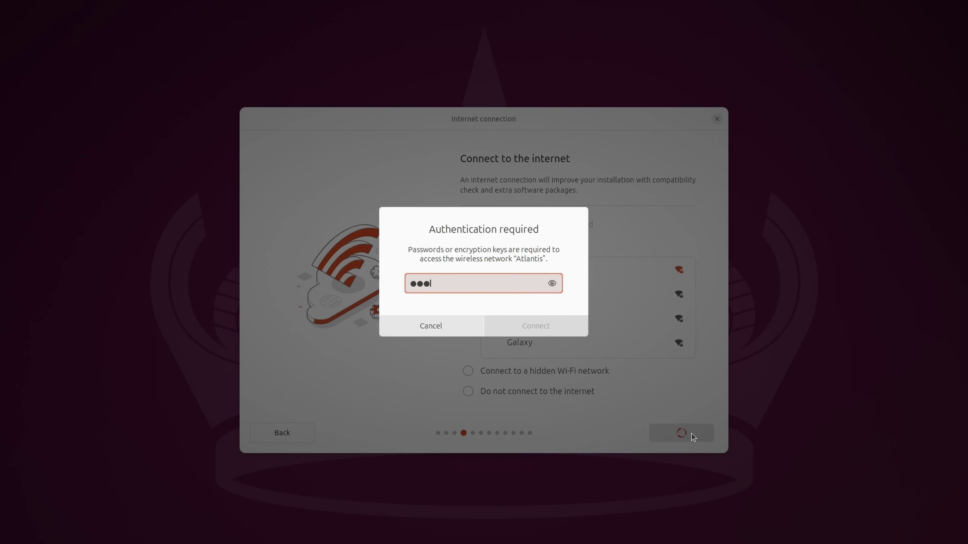
{"action": "type", "text": "••••"}
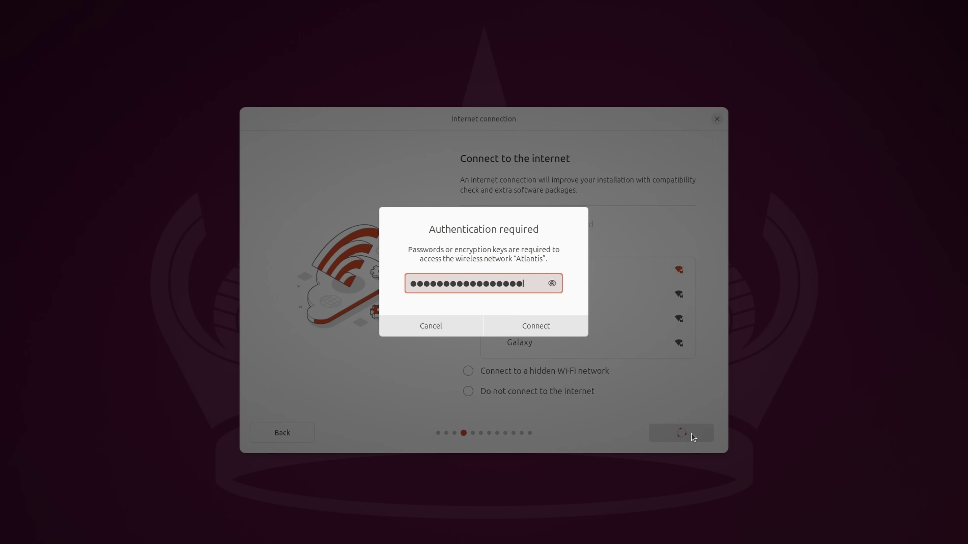
{"action": "key", "text": "Return"}
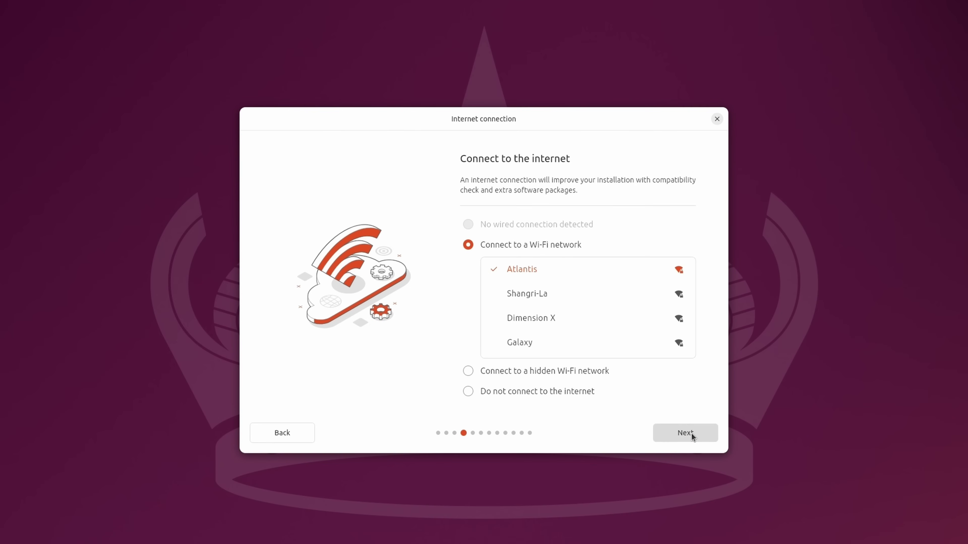
Continue past the internet connection page, choose Try Ubuntu and close the installer to reach the live desktop.
{"action": "left_click", "coordinate": [691, 434]}
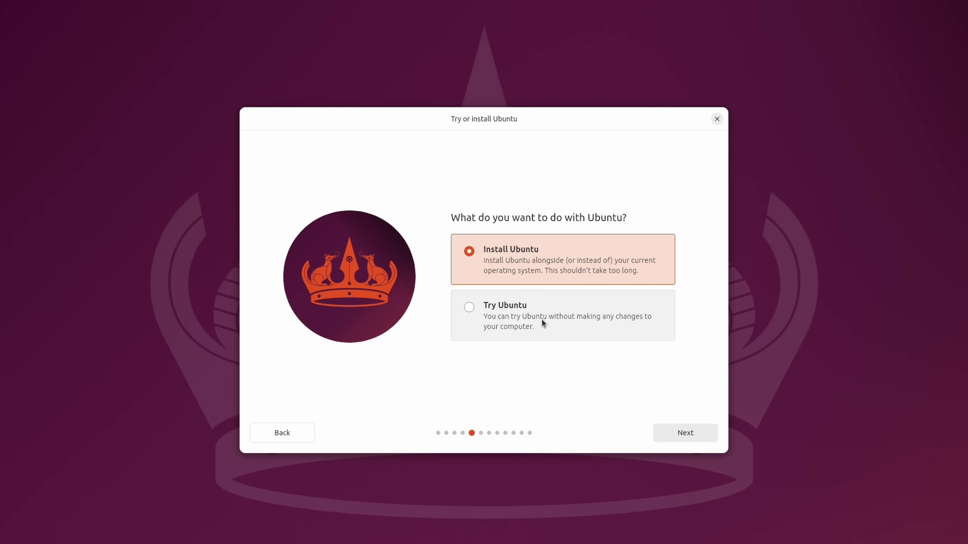
{"action": "left_click", "coordinate": [530, 326]}
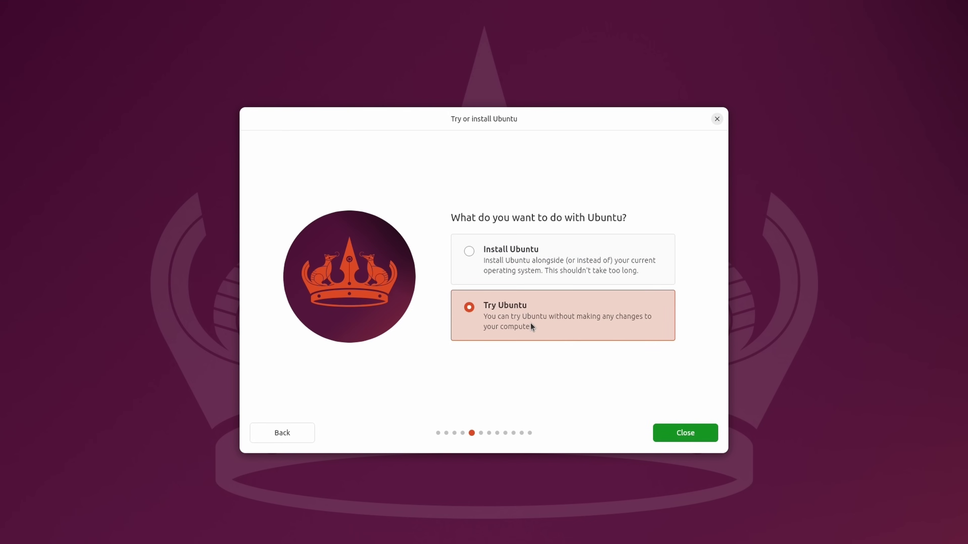
{"action": "left_click", "coordinate": [680, 435]}
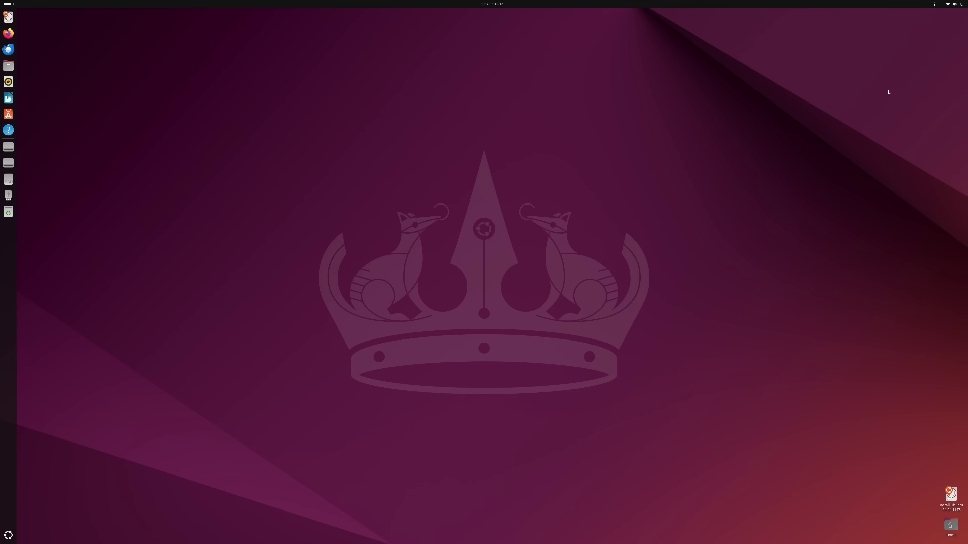
Check the available and connected Wi-Fi networks in the system's quick settings.
{"action": "left_click", "coordinate": [949, 5]}
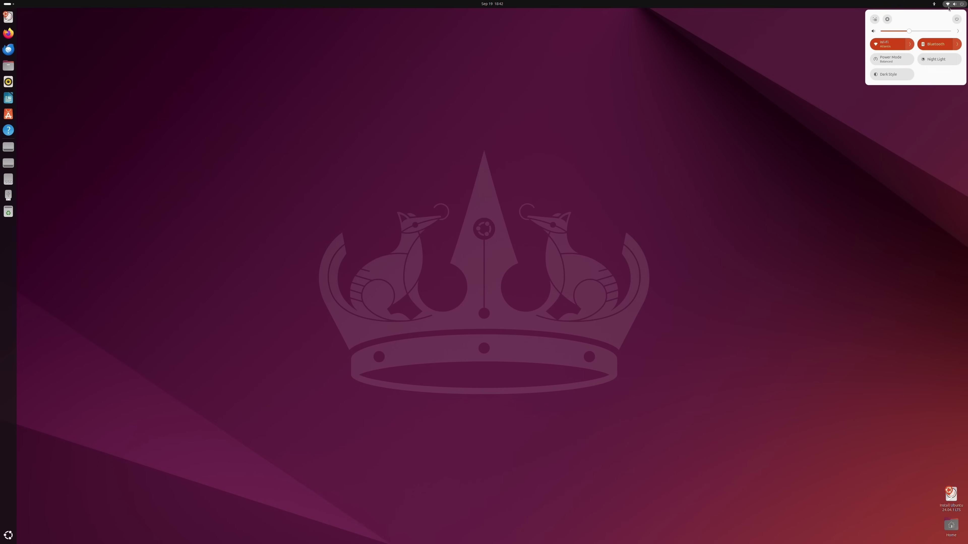
{"action": "left_click", "coordinate": [910, 44]}
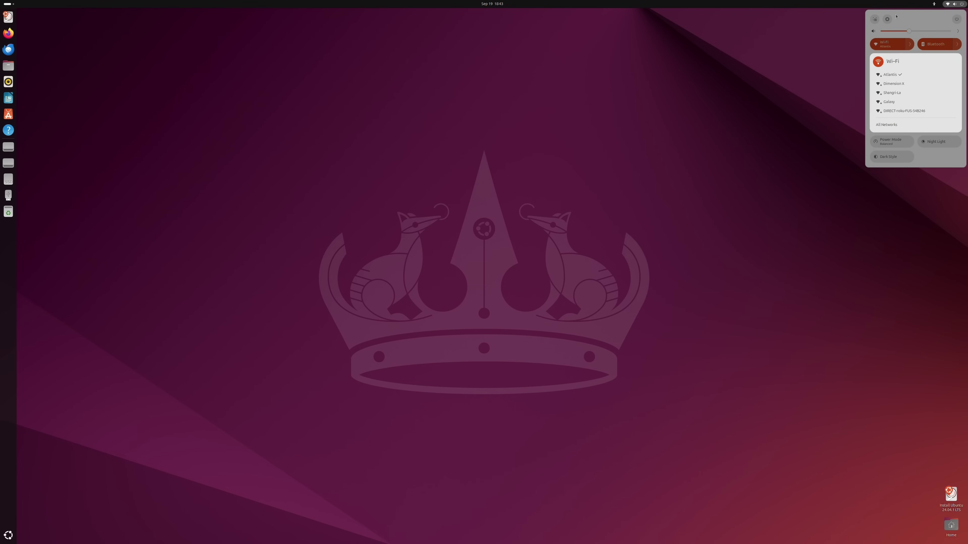
{"action": "key", "text": "Escape"}
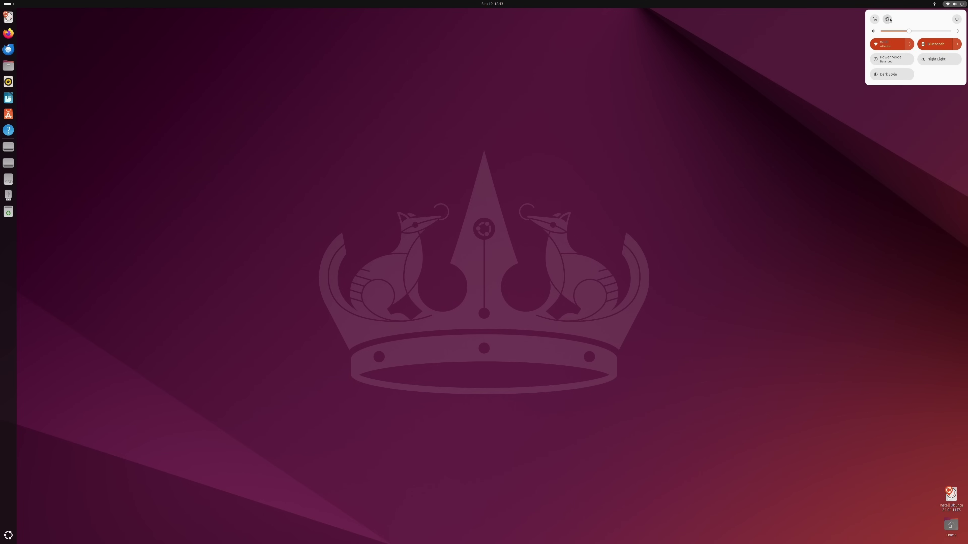
Set the display scale to 200 % in the system's Displays settings and keep the changes.
{"action": "left_click", "coordinate": [887, 20]}
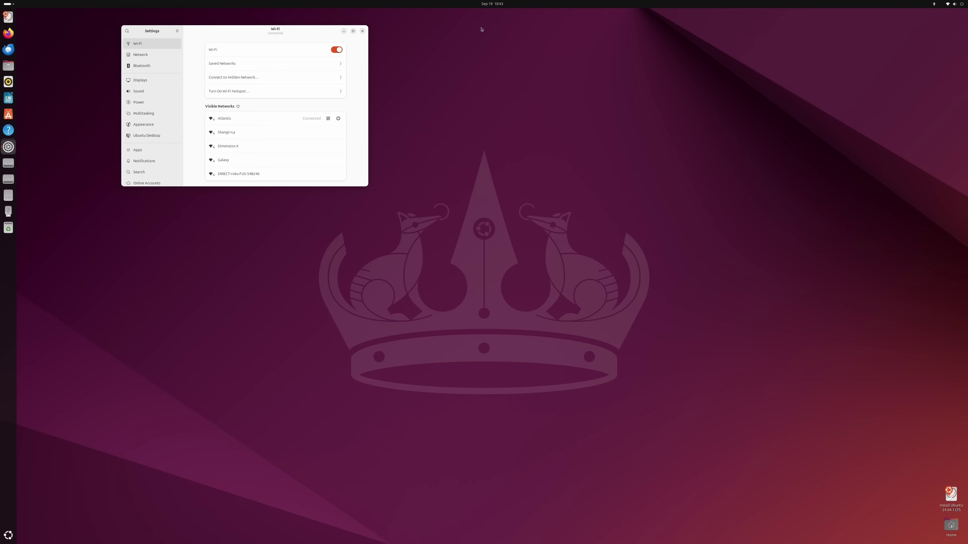
{"action": "left_click_drag", "start_coordinate": [232, 37], "coordinate": [439, 178]}
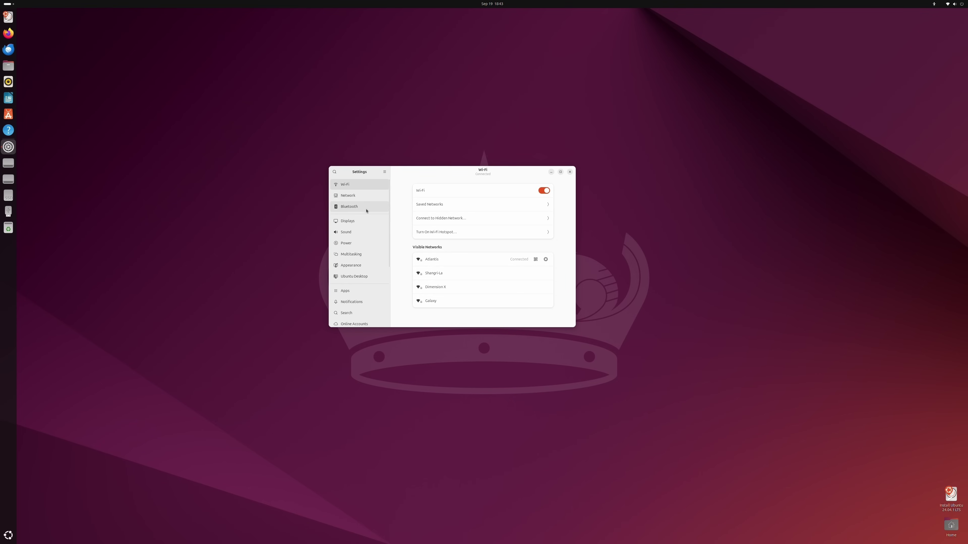
{"action": "left_click", "coordinate": [365, 221]}
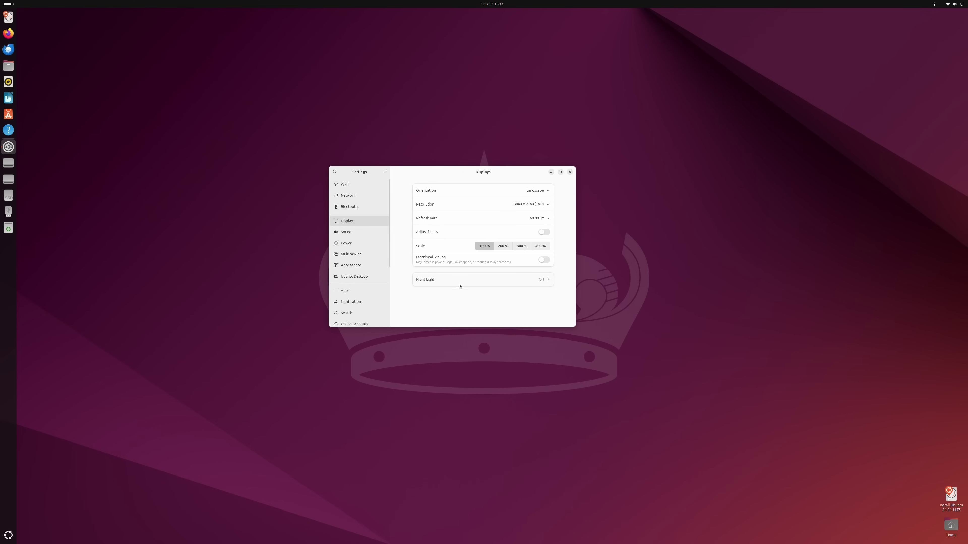
{"action": "left_click", "coordinate": [504, 247]}
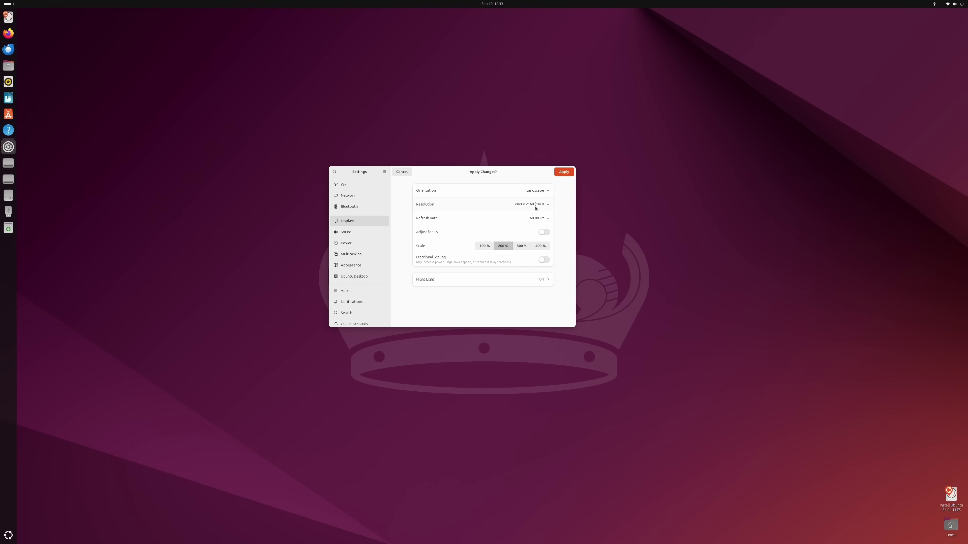
{"action": "left_click", "coordinate": [562, 173]}
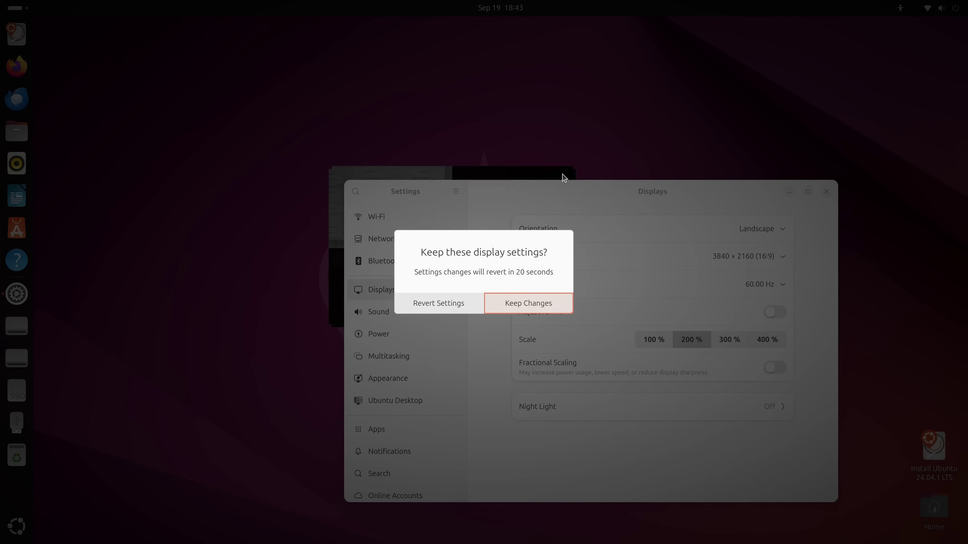
{"action": "left_click", "coordinate": [538, 303]}
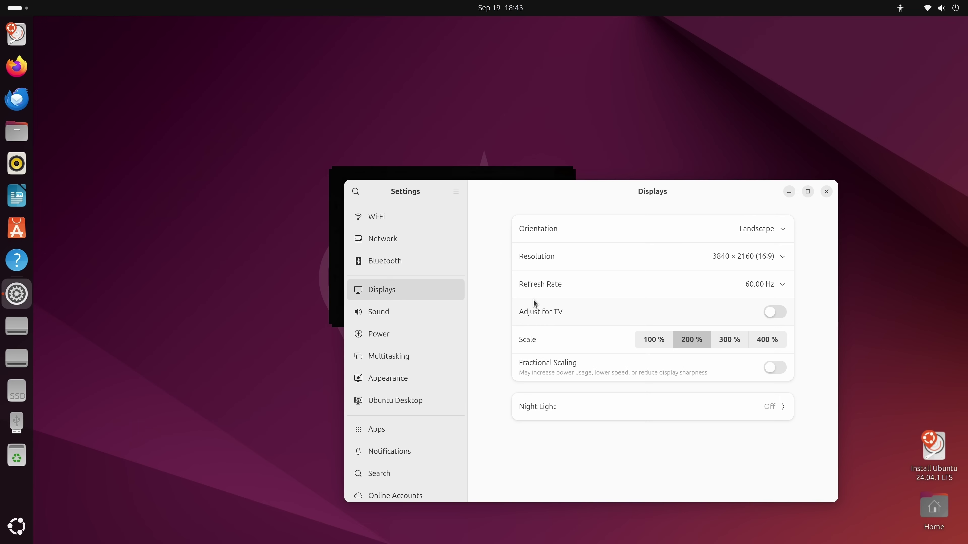
{"action": "left_click_drag", "start_coordinate": [566, 186], "coordinate": [474, 104]}
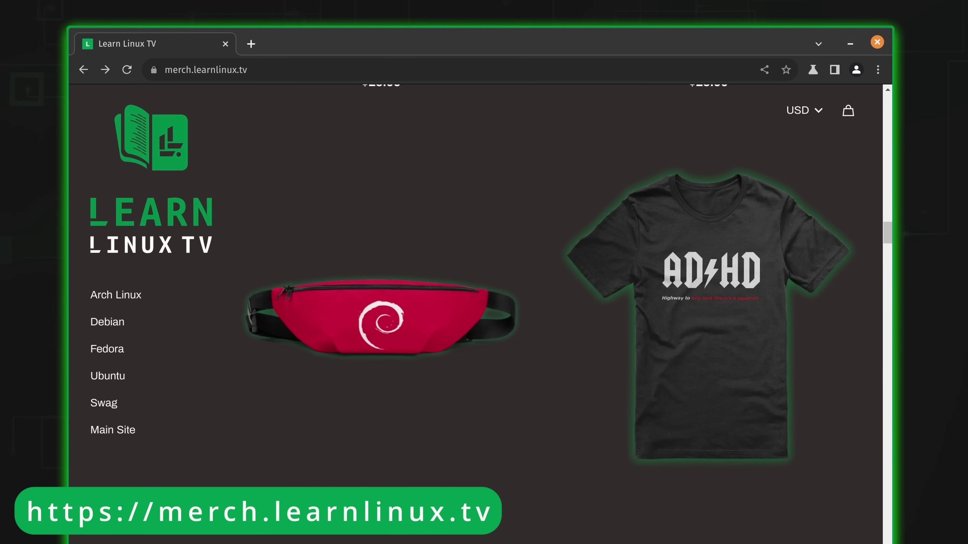
{"action": "scroll", "coordinate": [548, 313], "scroll_direction": "down", "scroll_amount": 10}
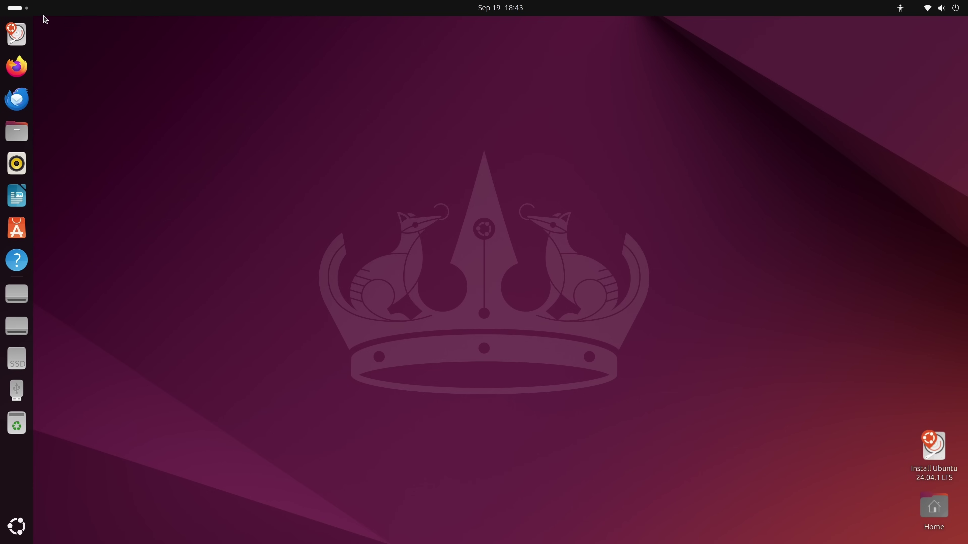
Preview the second workspace in the Activities overview and return to the first workspace's desktop.
{"action": "left_click", "coordinate": [15, 8]}
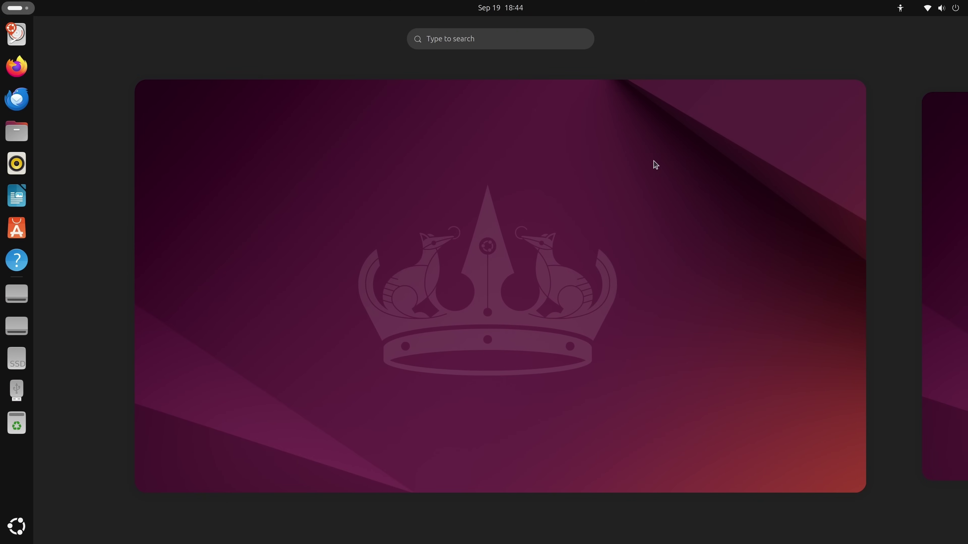
{"action": "left_click", "coordinate": [938, 195]}
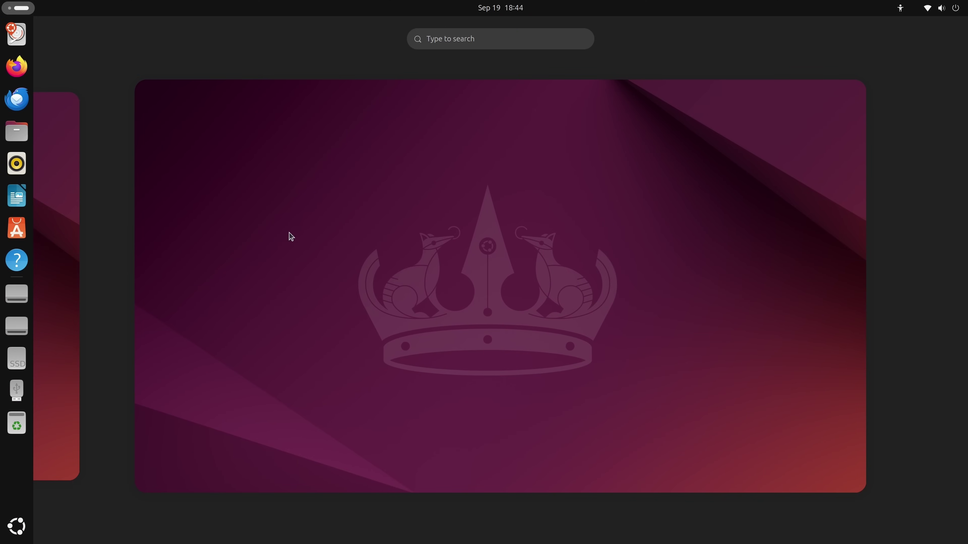
{"action": "left_click", "coordinate": [72, 264]}
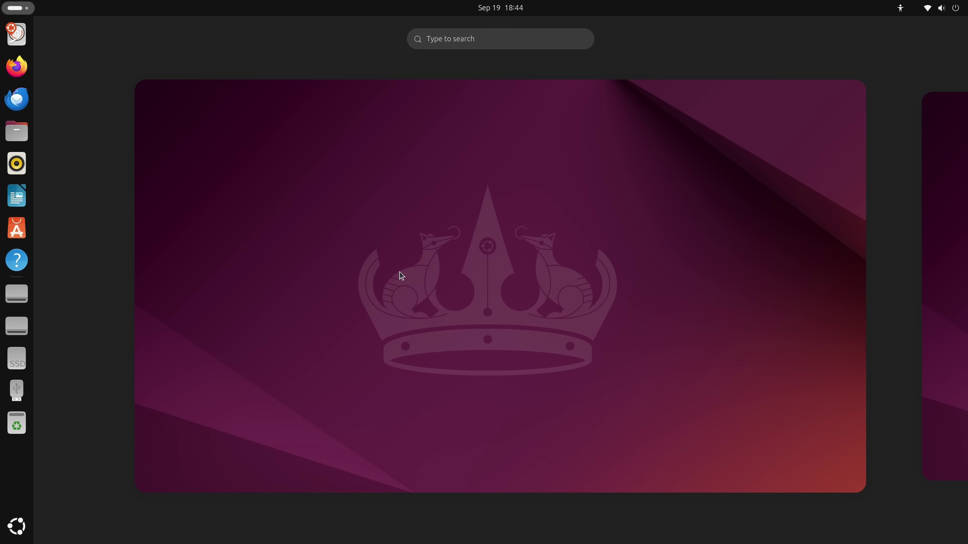
{"action": "left_click", "coordinate": [402, 276]}
Switch to Firefox, close the Welcome to Firefox tab and open learnlinux.tv.
{"action": "left_click", "coordinate": [17, 74]}
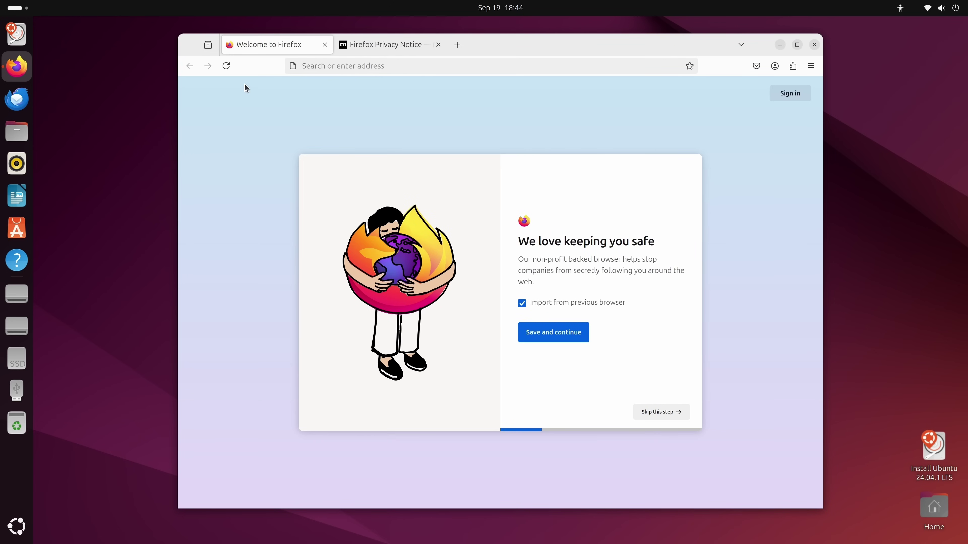
{"action": "left_click", "coordinate": [325, 44]}
{"action": "left_click", "coordinate": [333, 69]}
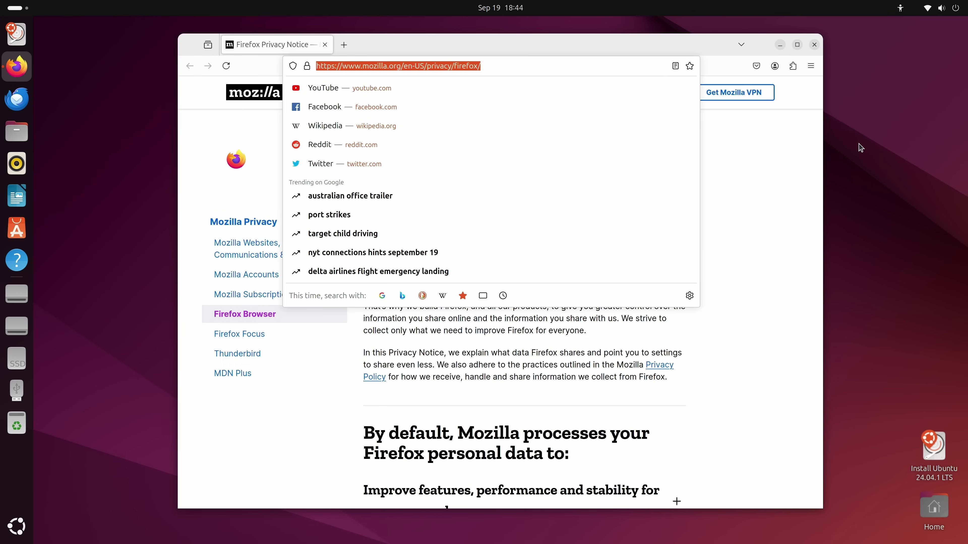
{"action": "type", "text": "learnlinux"}
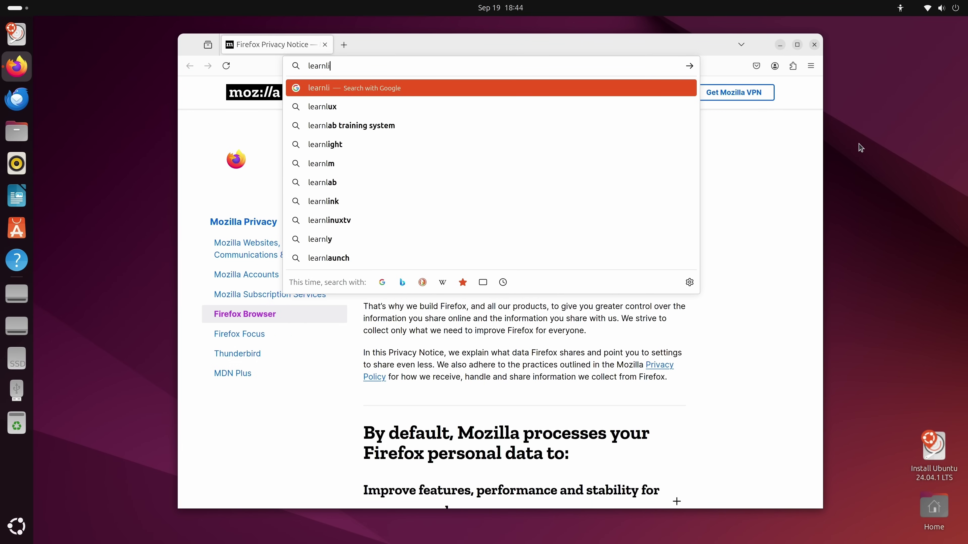
{"action": "type", "text": ".tv"}
{"action": "key", "text": "Return"}
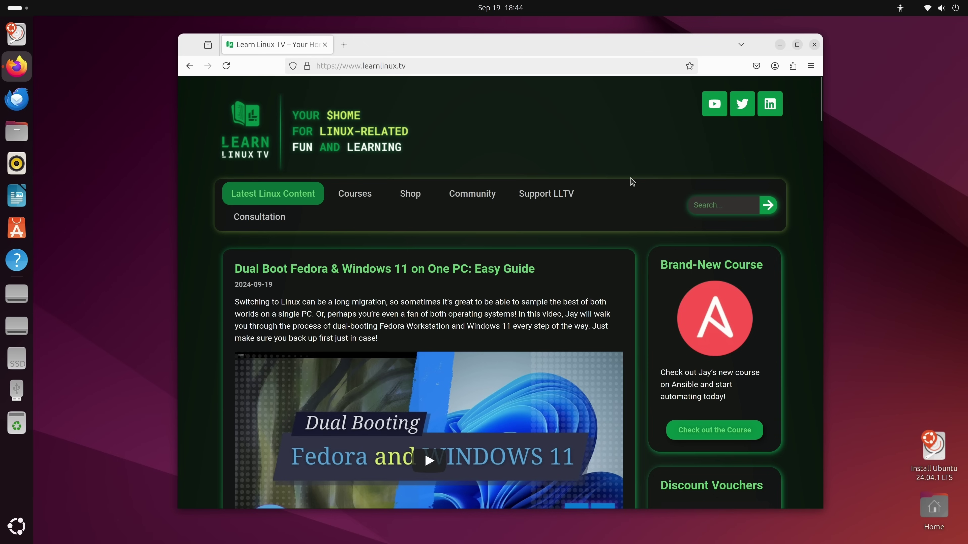
Play the embedded video "Dual Boot Fedora & Windows 11 on One PC: Easy Guide" and close the browser.
{"action": "scroll", "coordinate": [633, 182], "scroll_direction": "down", "scroll_amount": 4}
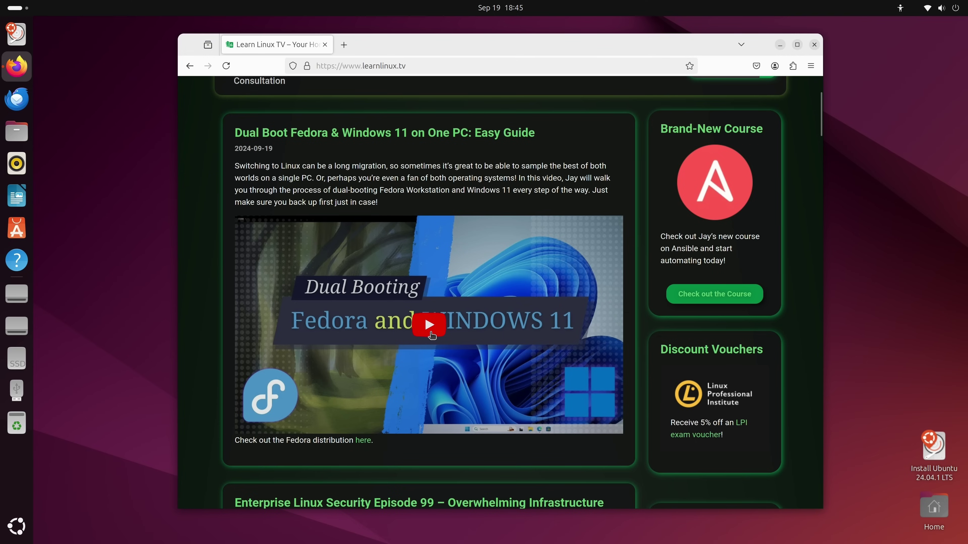
{"action": "left_click", "coordinate": [432, 337]}
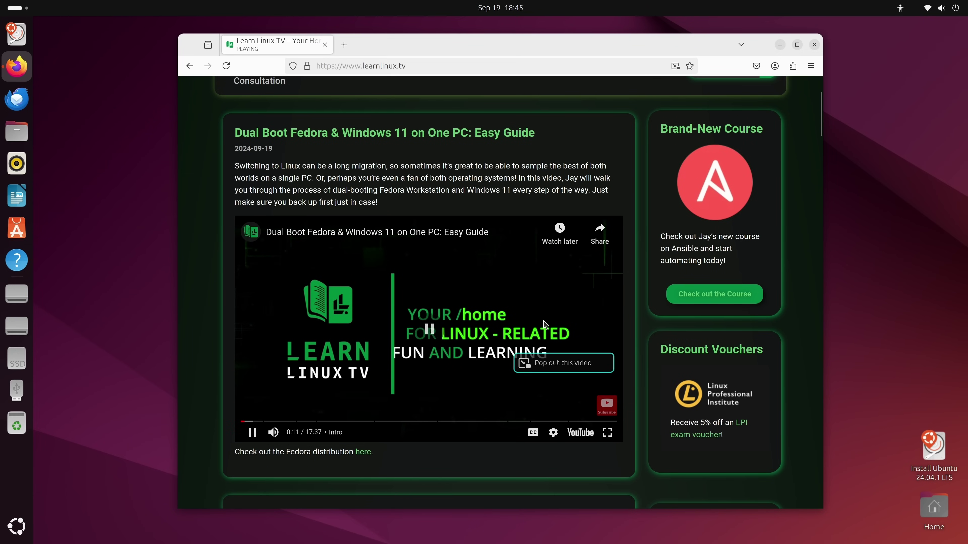
{"action": "left_click", "coordinate": [557, 349]}
{"action": "left_click", "coordinate": [818, 46]}
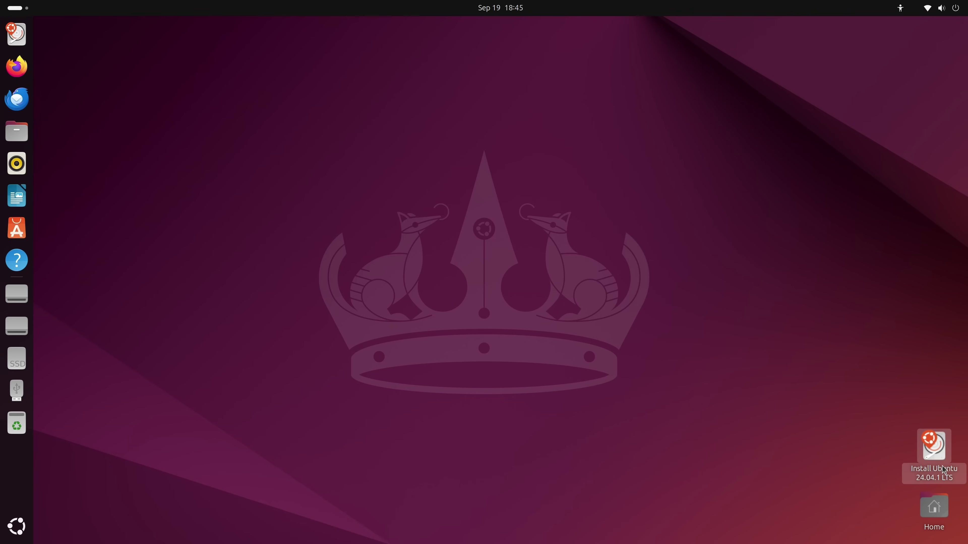
Start Install Ubuntu 24.04.1 LTS from the desktop and accept English, the default accessibility options and the English (US) keyboard layout.
{"action": "left_click", "coordinate": [937, 456]}
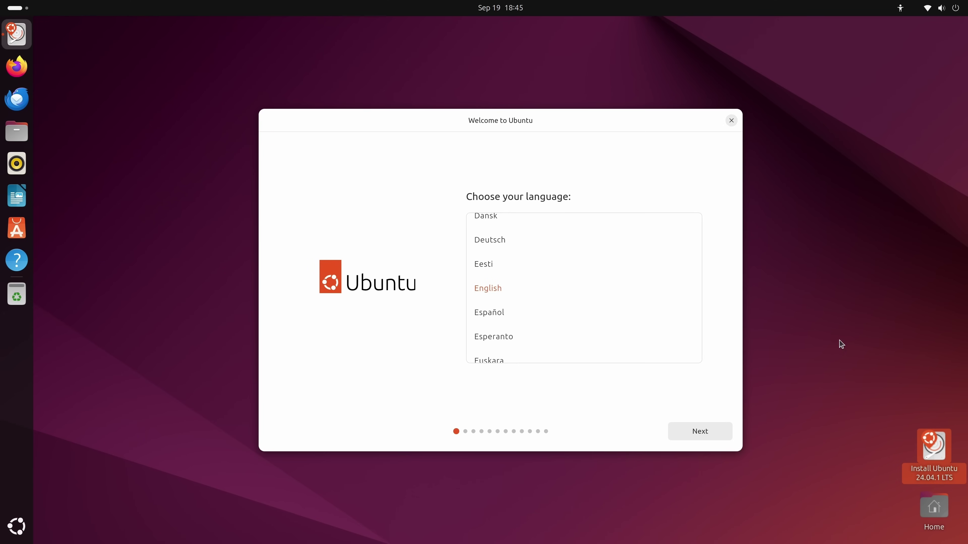
{"action": "left_click", "coordinate": [719, 427]}
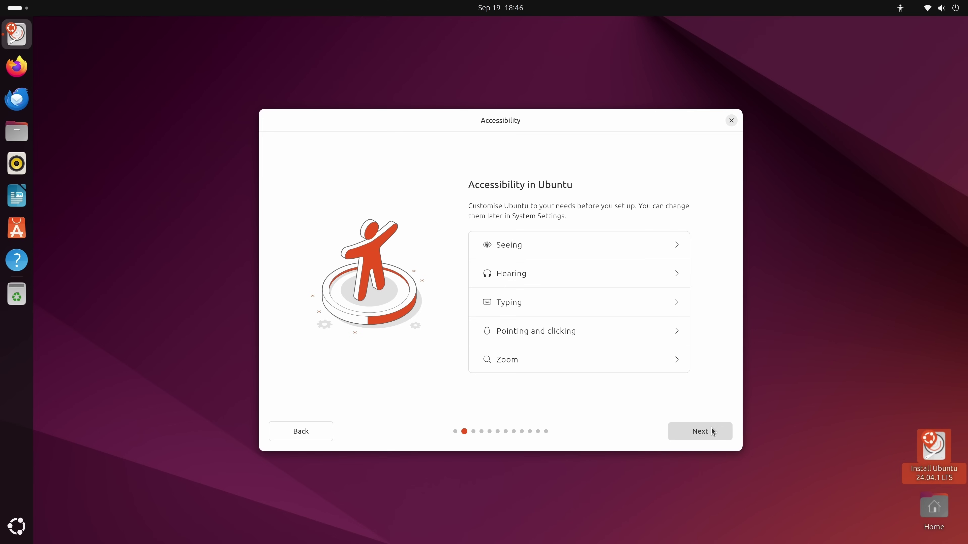
{"action": "left_click", "coordinate": [712, 431]}
{"action": "left_click", "coordinate": [712, 431]}
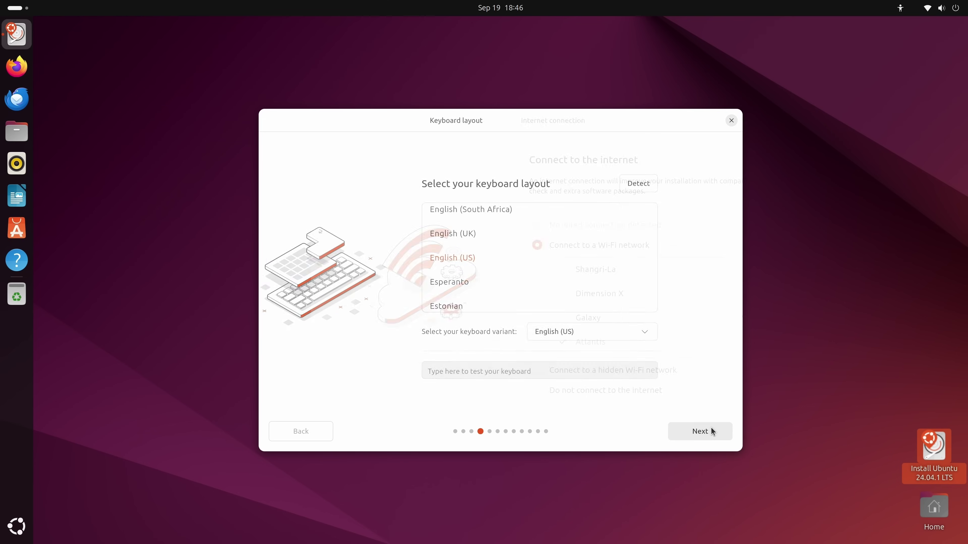
Keep the current internet connection, choose Interactive installation and select the Extended selection of apps.
{"action": "left_click", "coordinate": [711, 431]}
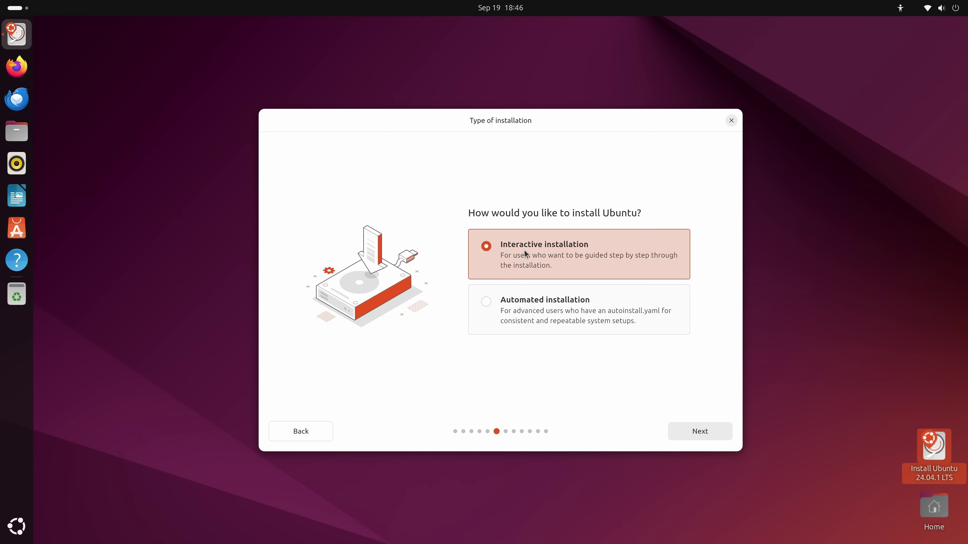
{"action": "left_click", "coordinate": [689, 428]}
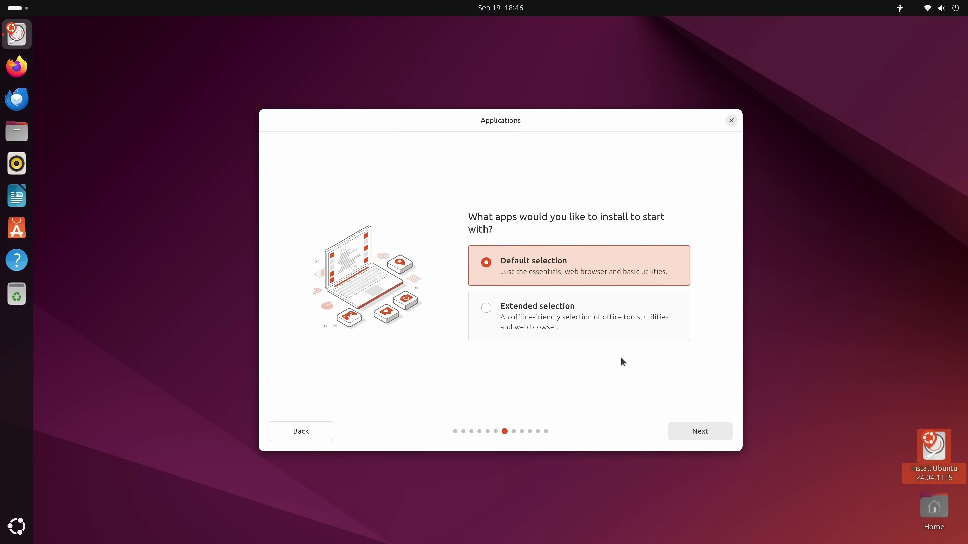
{"action": "left_click", "coordinate": [612, 320]}
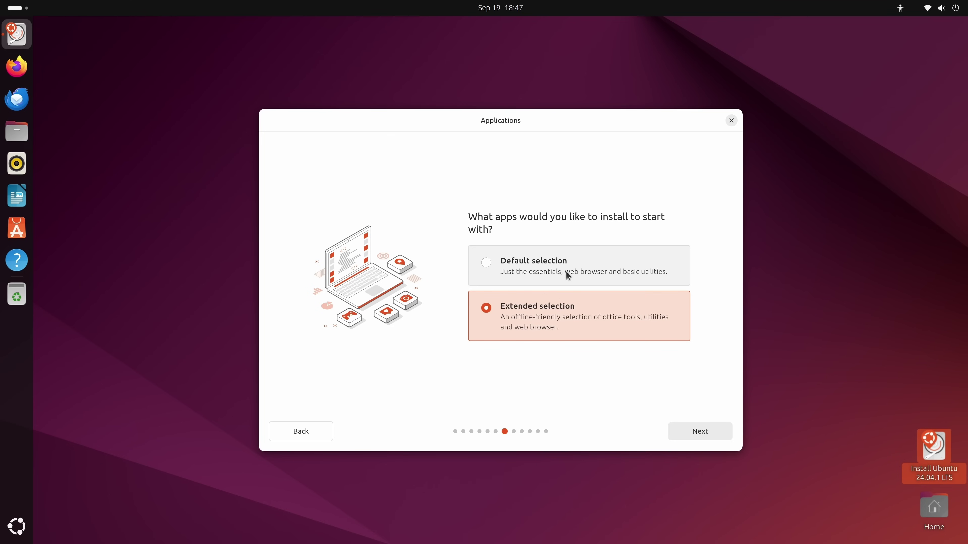
{"action": "left_click", "coordinate": [689, 433]}
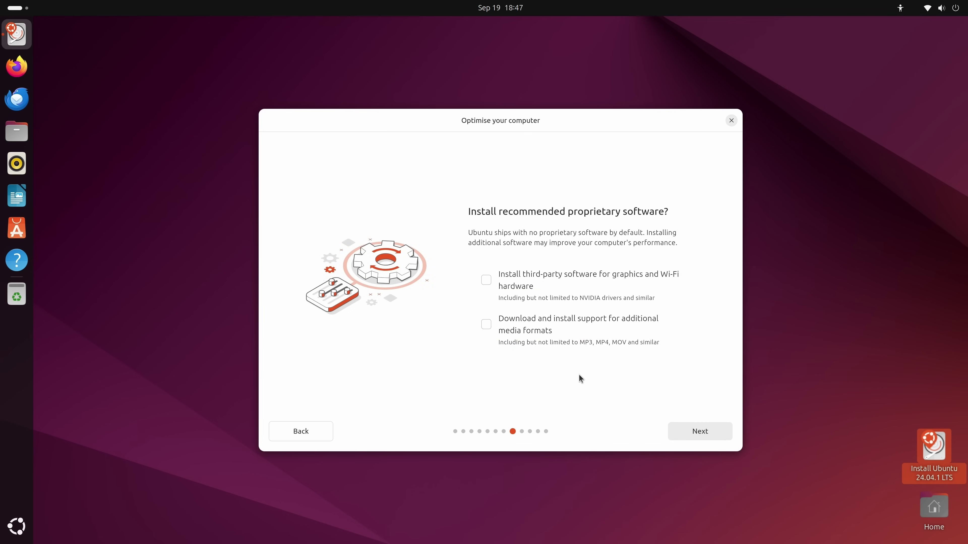
Enable third-party software for graphics and Wi-Fi hardware and support for additional media formats.
{"action": "left_click", "coordinate": [488, 280]}
{"action": "left_click", "coordinate": [485, 325]}
{"action": "left_click", "coordinate": [689, 426]}
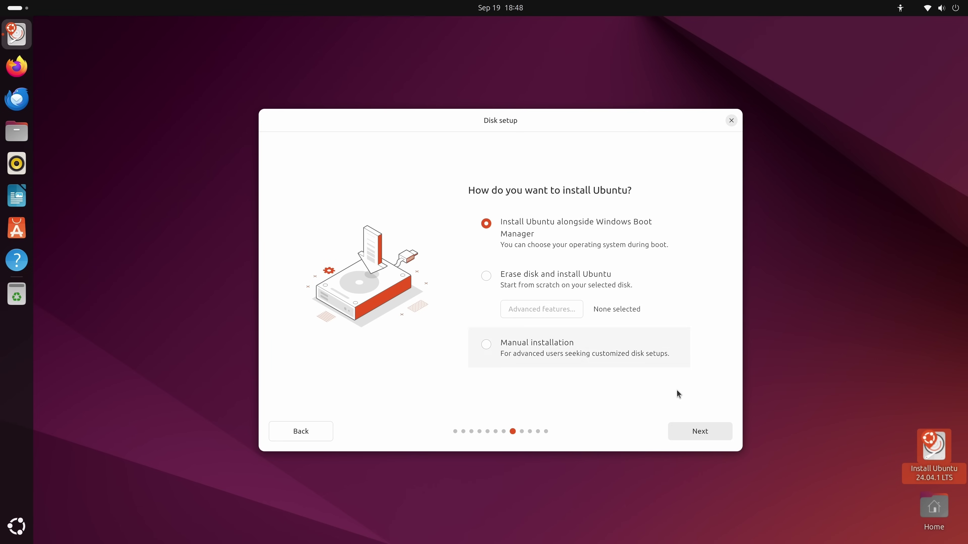
Choose to install Ubuntu alongside Windows Boot Manager and allocate about 527.6 GB to Ubuntu.
{"action": "left_click", "coordinate": [691, 432]}
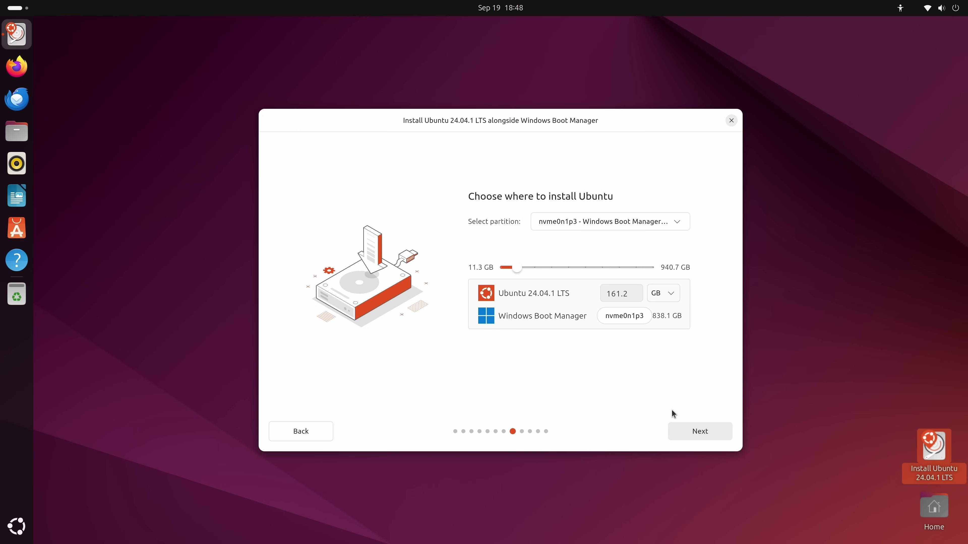
{"action": "left_click", "coordinate": [519, 267]}
{"action": "left_click_drag", "start_coordinate": [532, 272], "coordinate": [586, 274]}
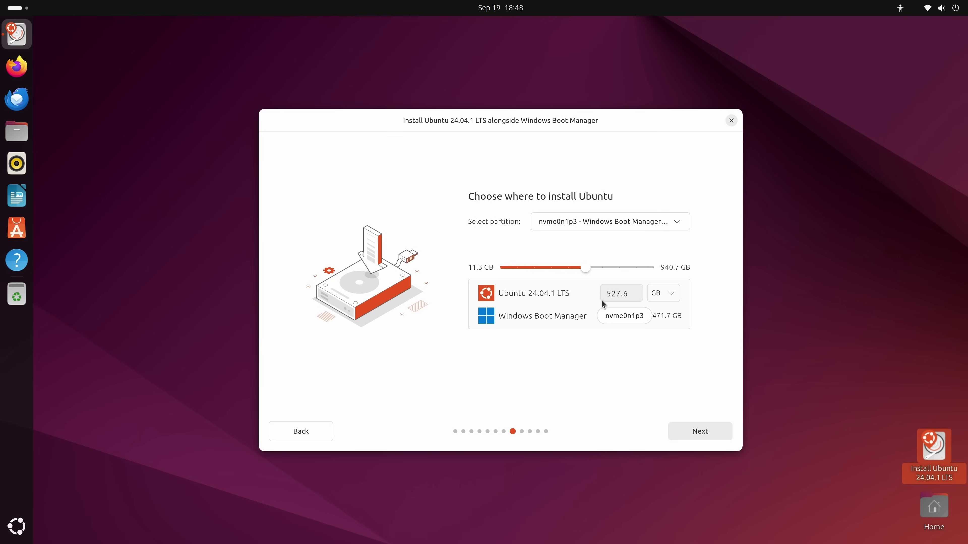
{"action": "left_click", "coordinate": [690, 432]}
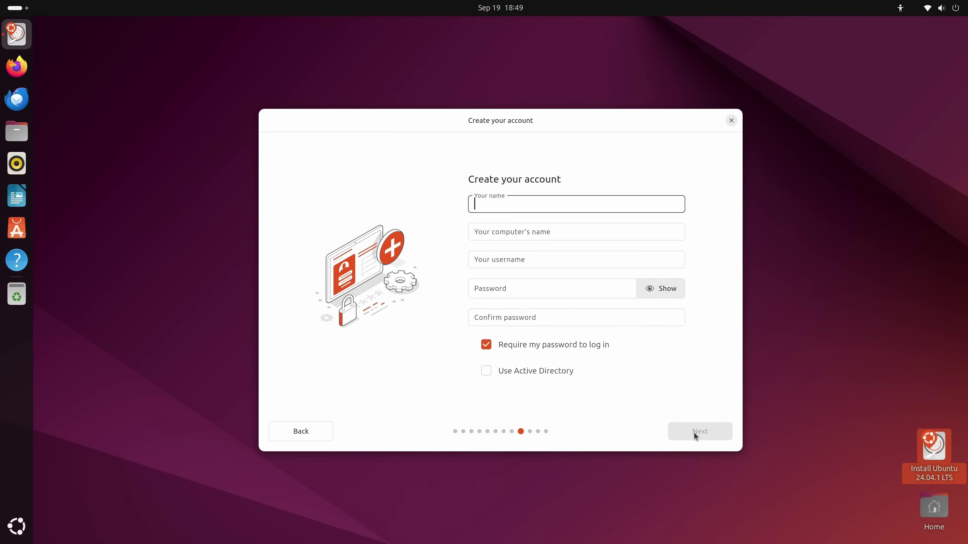
Create the account with the full name, a short username and a confirmed password, keeping the suggested computer name and the password-required login.
{"action": "type", "text": "Jay LaCroix"}
{"action": "key", "text": "Tab"}
{"action": "key", "text": "Tab"}
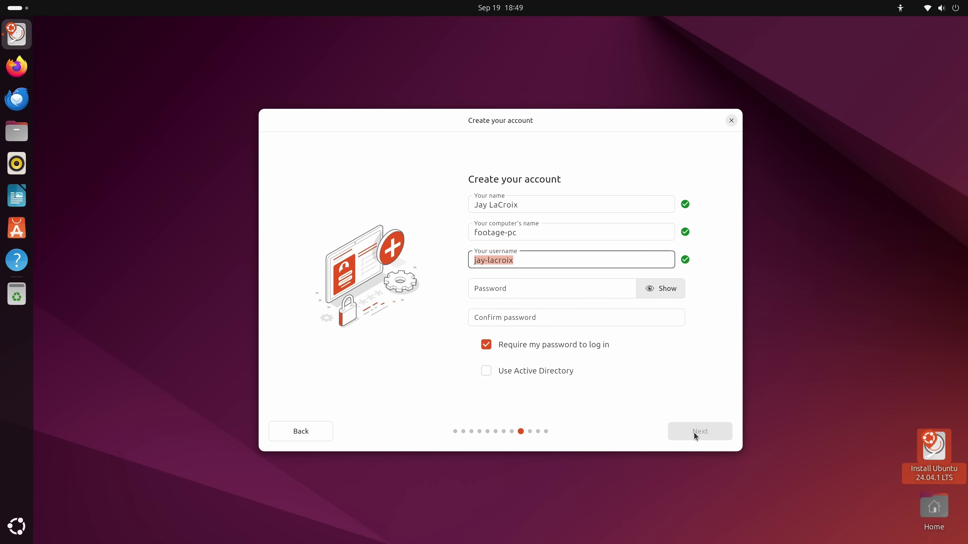
{"action": "key", "text": "Tab"}
{"action": "type", "text": "•••••••••"}
{"action": "key", "text": "Tab"}
{"action": "type", "text": "•••••••••"}
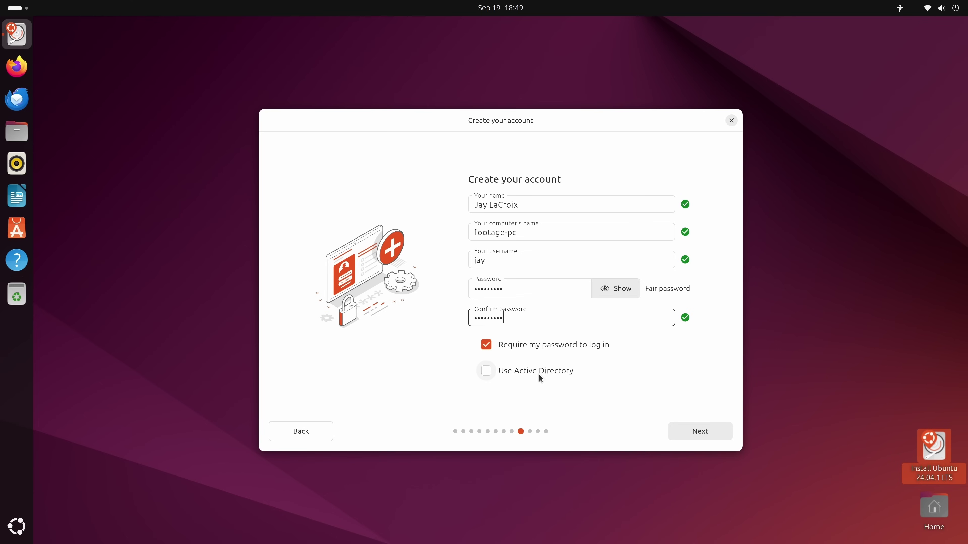
{"action": "left_click", "coordinate": [684, 431]}
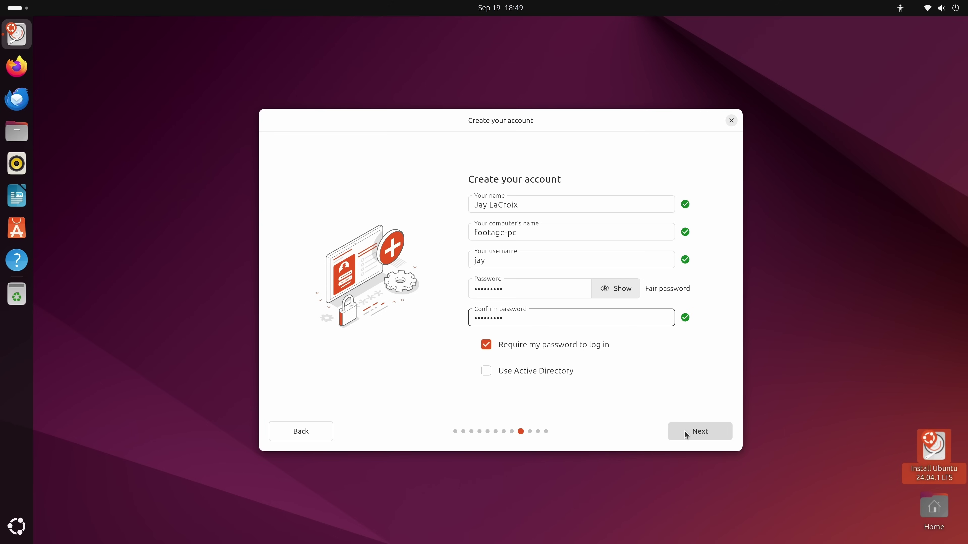
{"action": "left_click", "coordinate": [685, 434]}
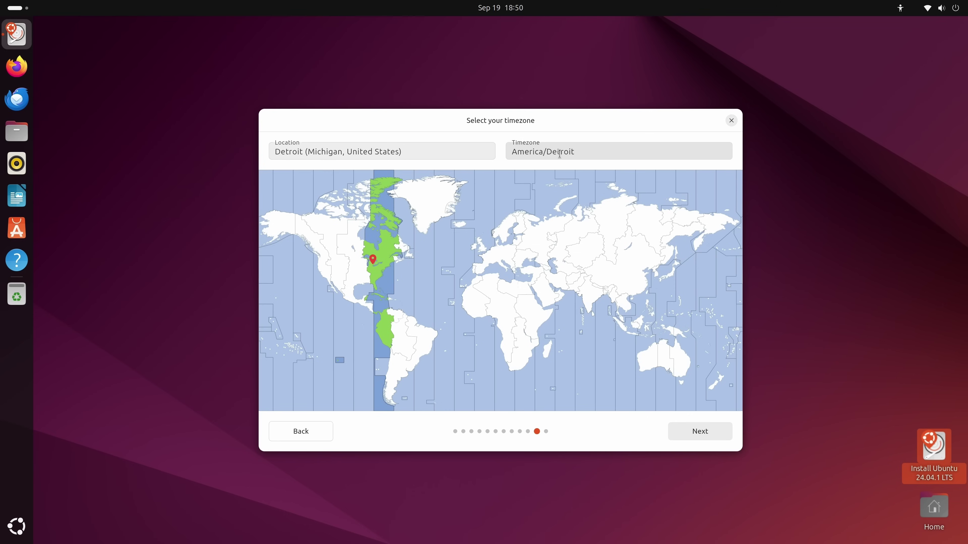
Accept the America/Detroit timezone and start the installation with the reviewed choices.
{"action": "left_click", "coordinate": [711, 433]}
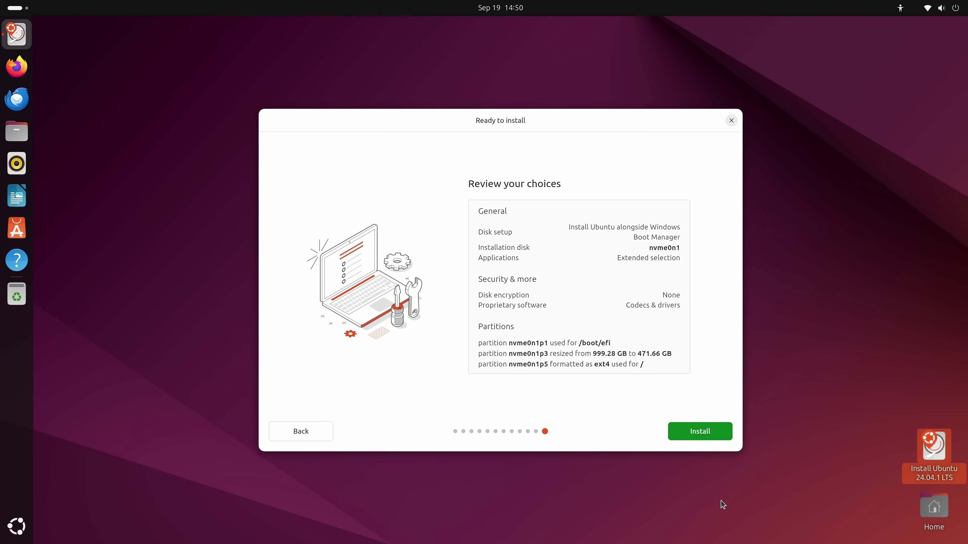
{"action": "left_click", "coordinate": [712, 434]}
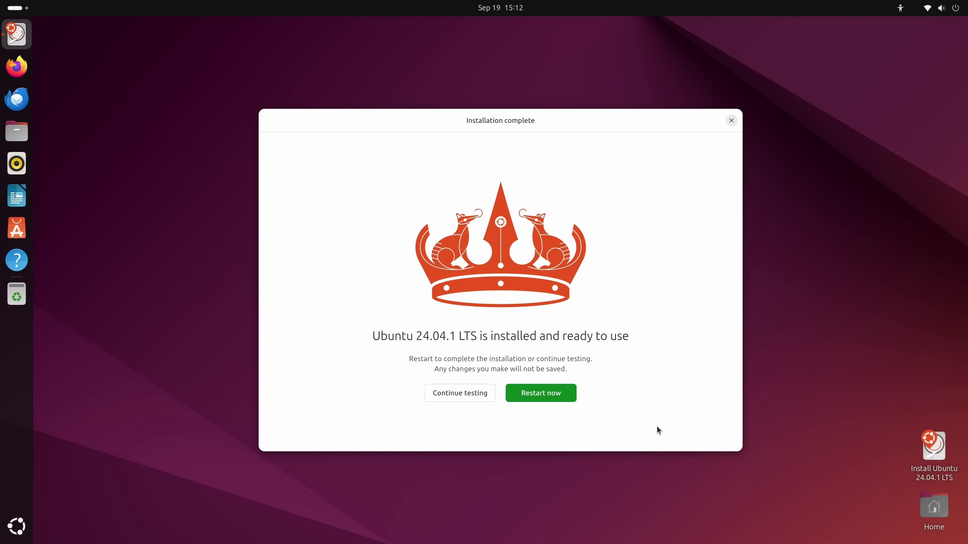
Restart into the installed Ubuntu system and log in with the account password.
{"action": "left_click", "coordinate": [554, 395]}
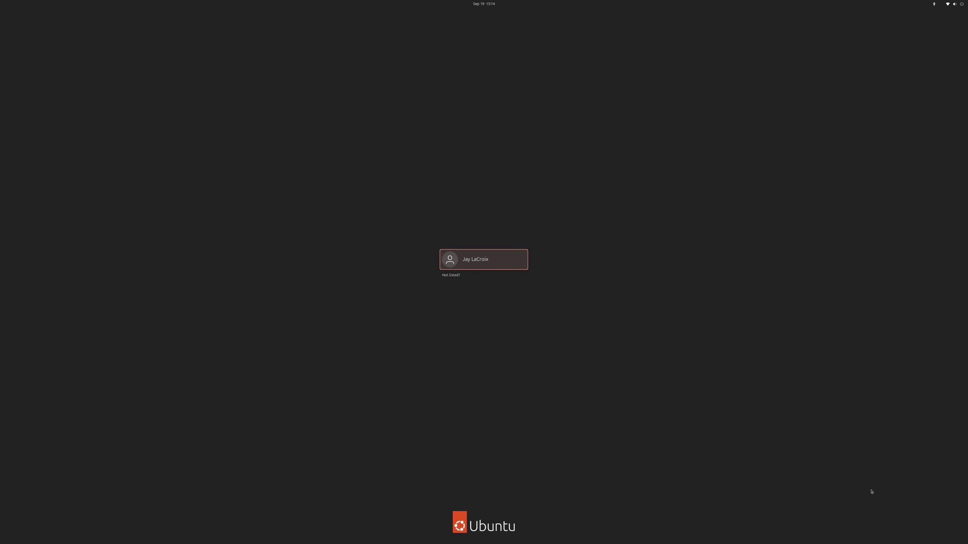
{"action": "key", "text": "Return"}
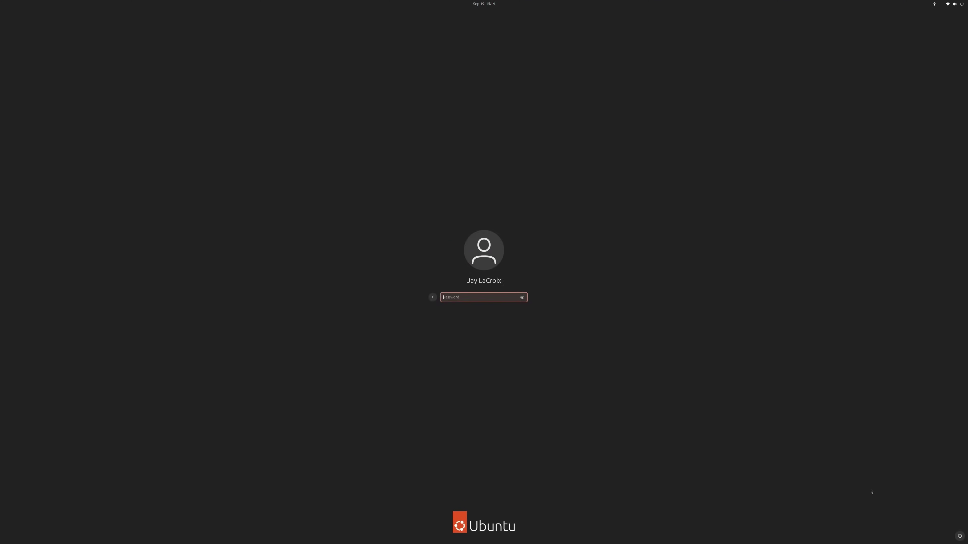
{"action": "type", "text": "•"}
{"action": "key", "text": "Return"}
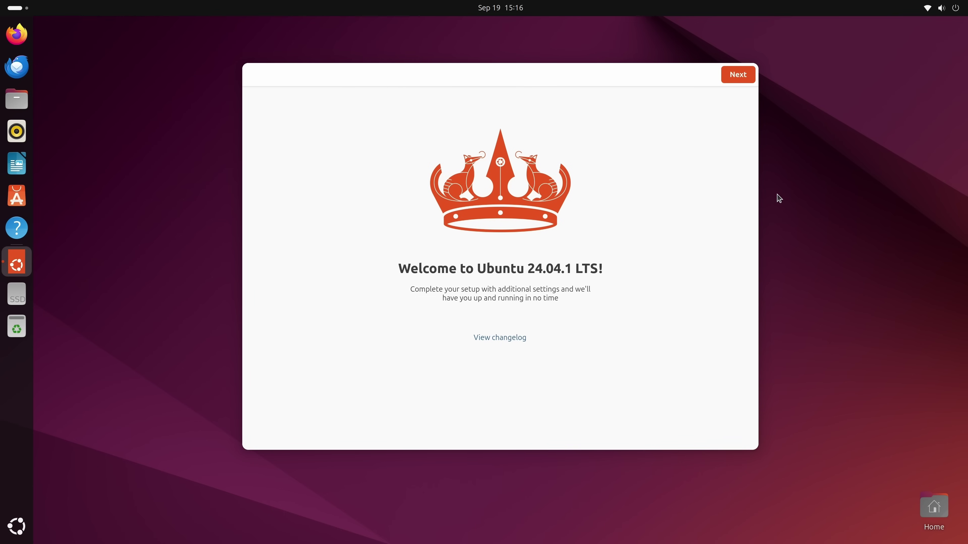
Complete the Ubuntu welcome setup, skipping Ubuntu Pro for now and declining to share system data.
{"action": "left_click", "coordinate": [738, 78]}
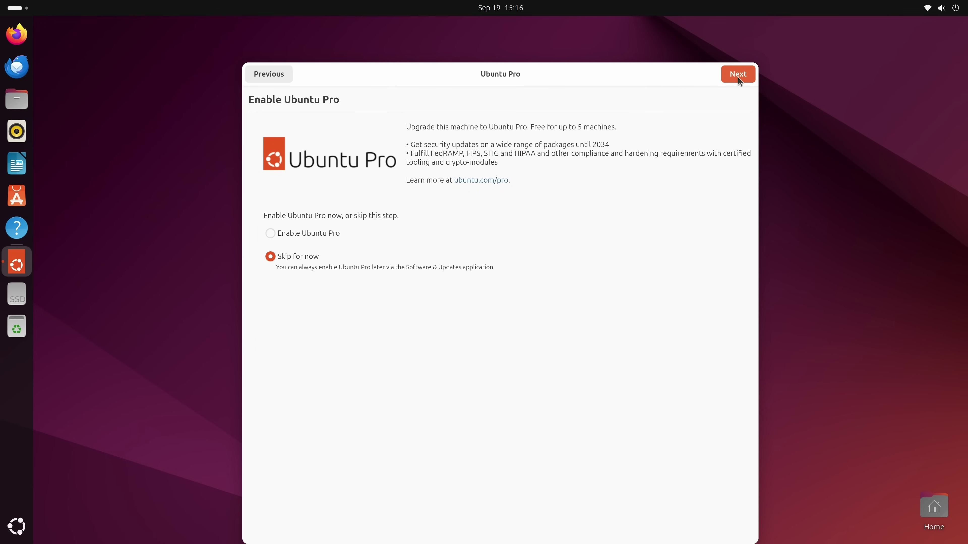
{"action": "left_click_drag", "start_coordinate": [673, 76], "coordinate": [672, 48]}
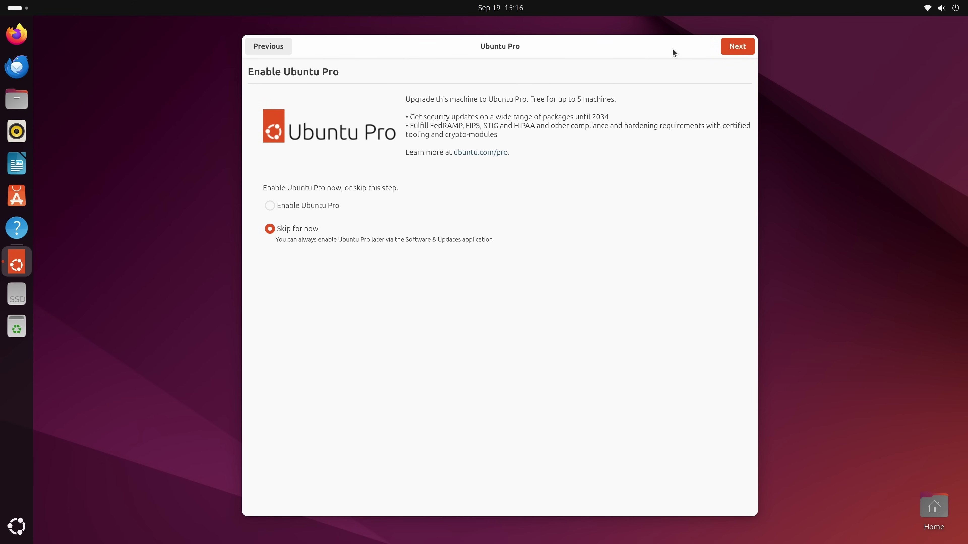
{"action": "left_click", "coordinate": [743, 47]}
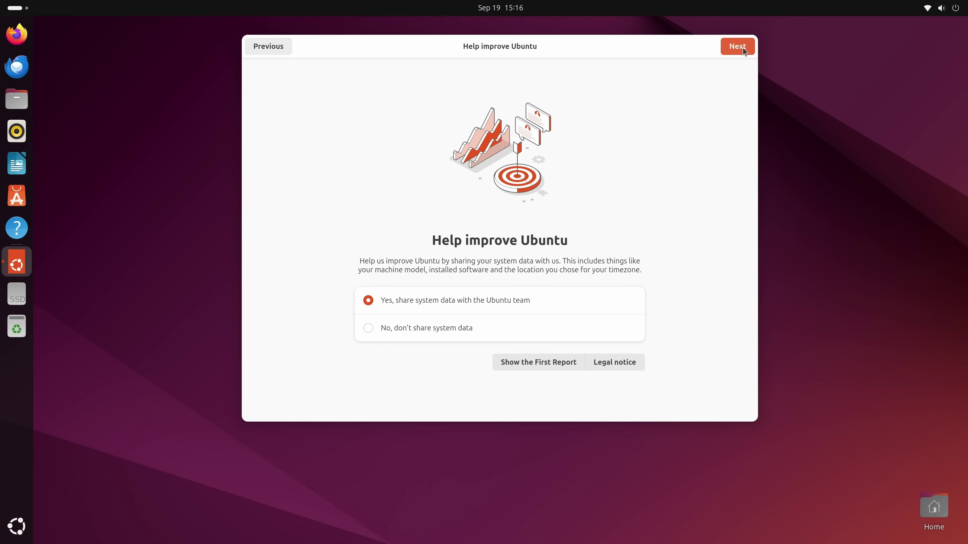
{"action": "left_click", "coordinate": [454, 331]}
{"action": "left_click", "coordinate": [737, 47]}
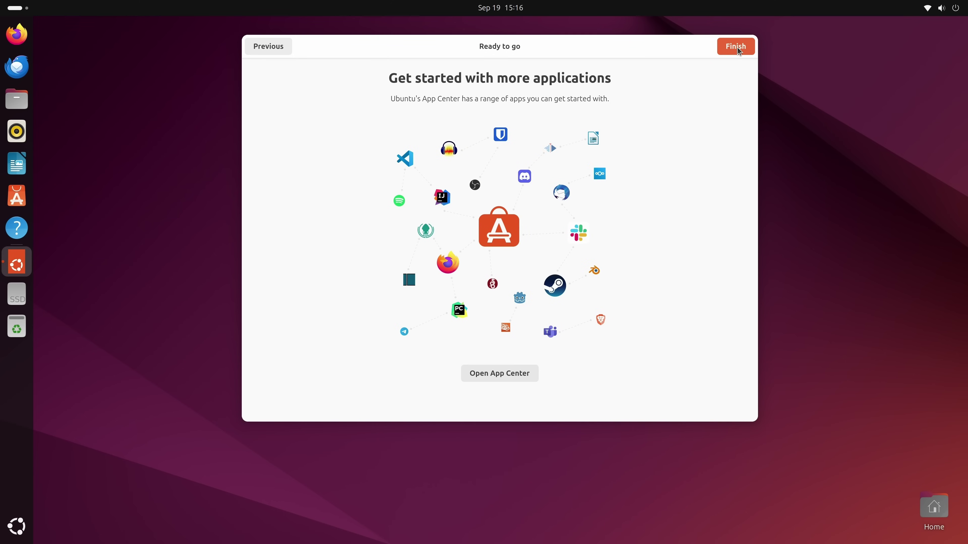
{"action": "left_click", "coordinate": [738, 47]}
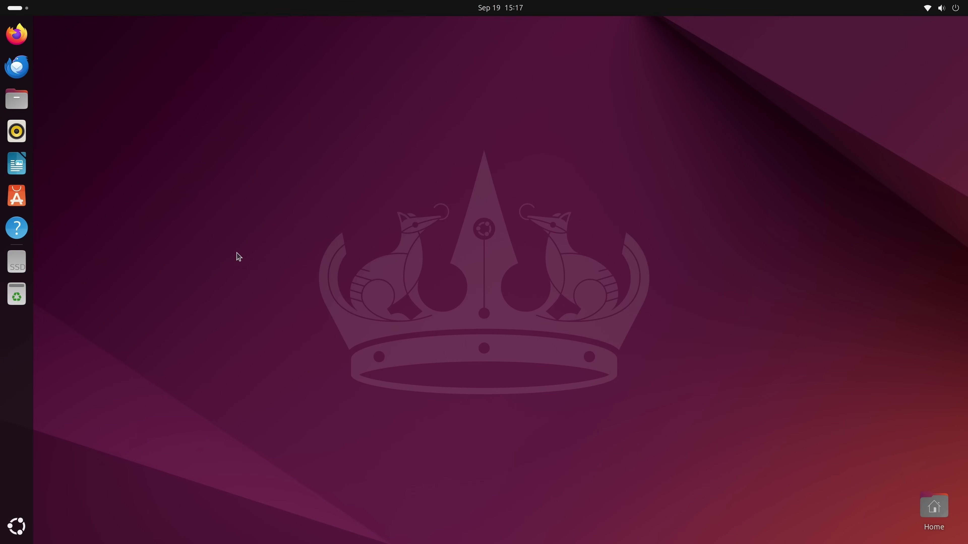
Check the available snap updates on App Center's Manage page and close App Center.
{"action": "left_click", "coordinate": [22, 205]}
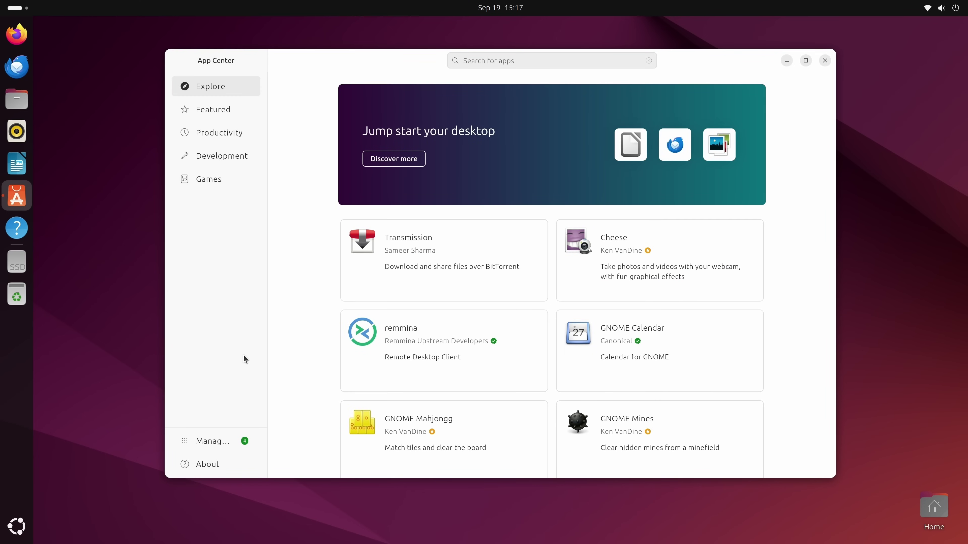
{"action": "left_click", "coordinate": [213, 444]}
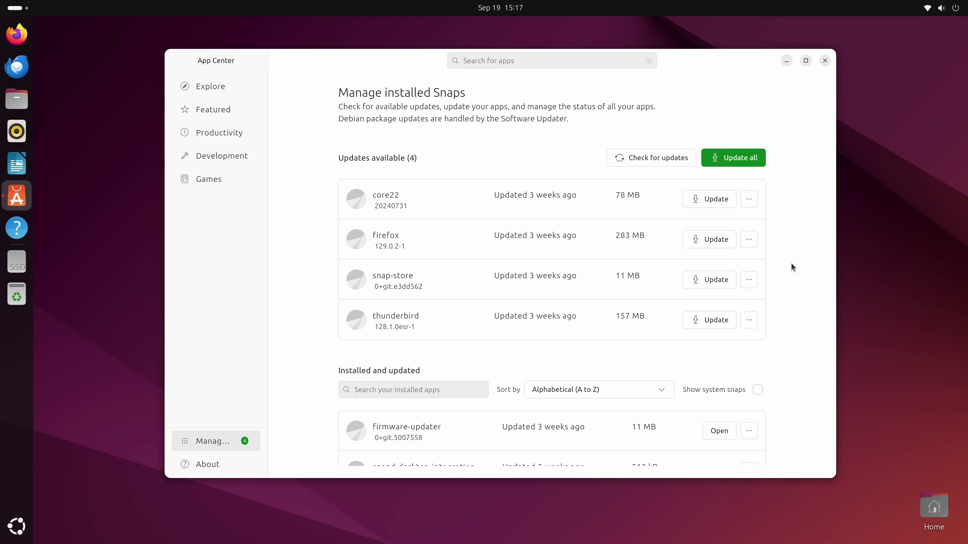
{"action": "left_click", "coordinate": [825, 62]}
Restart the computer from the Ubuntu desktop.
{"action": "left_click", "coordinate": [962, 9]}
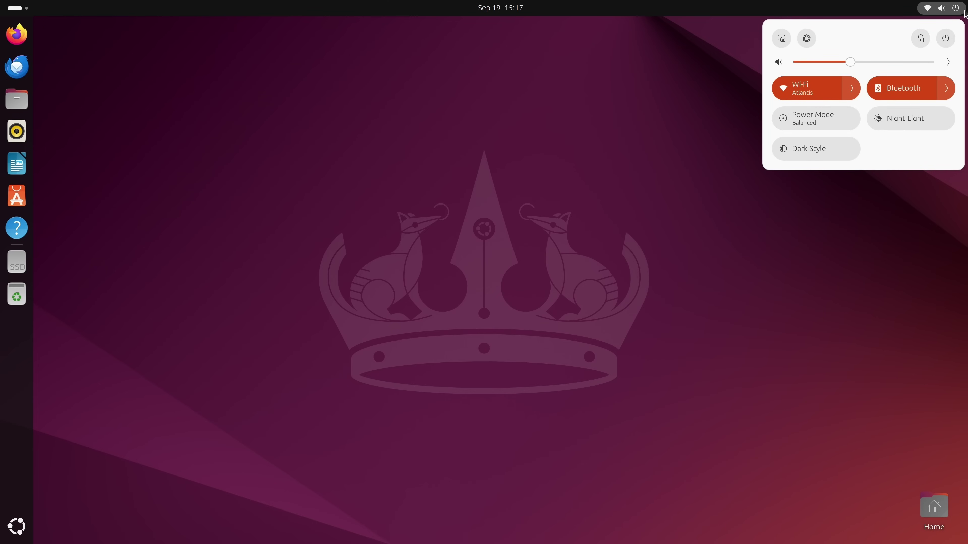
{"action": "left_click", "coordinate": [949, 40]}
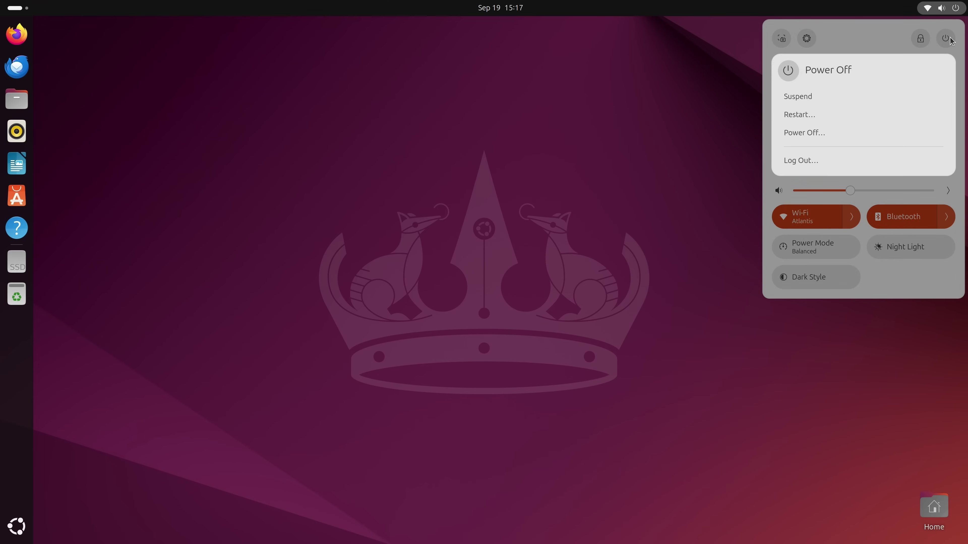
{"action": "left_click", "coordinate": [810, 116]}
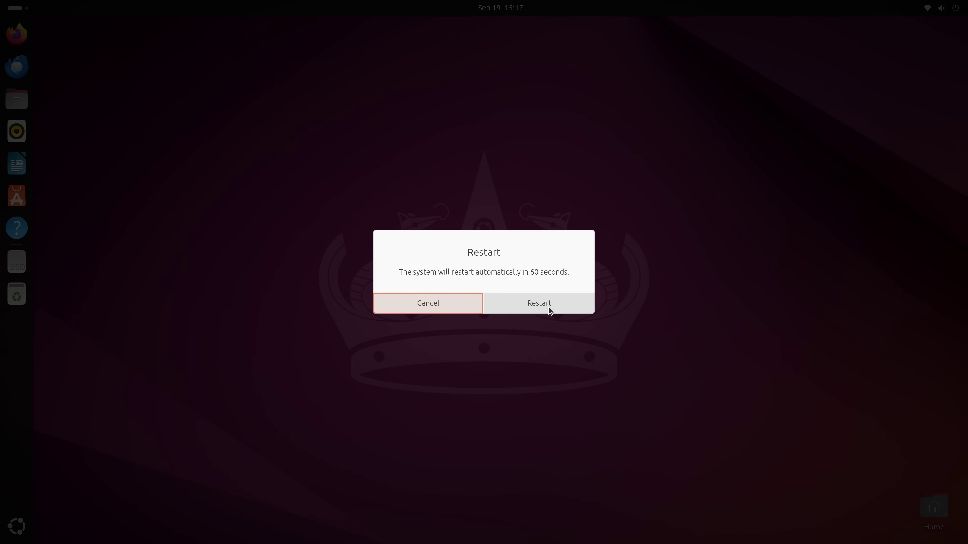
{"action": "left_click", "coordinate": [548, 306]}
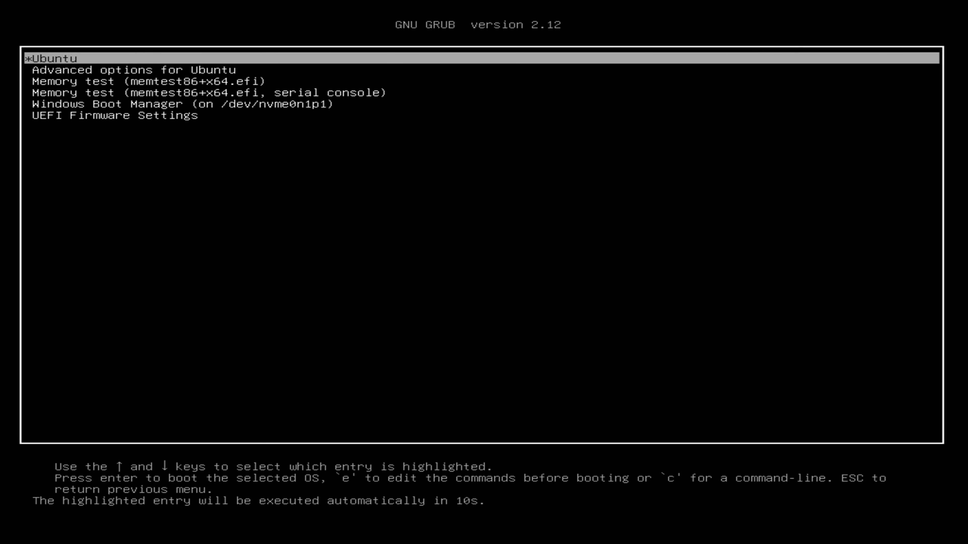
Boot Windows Boot Manager from the GRUB menu and sign in to Windows with the account password.
{"action": "key", "text": "Down"}
{"action": "key", "text": "Down"}
{"action": "key", "text": "Down"}
{"action": "key", "text": "Down"}
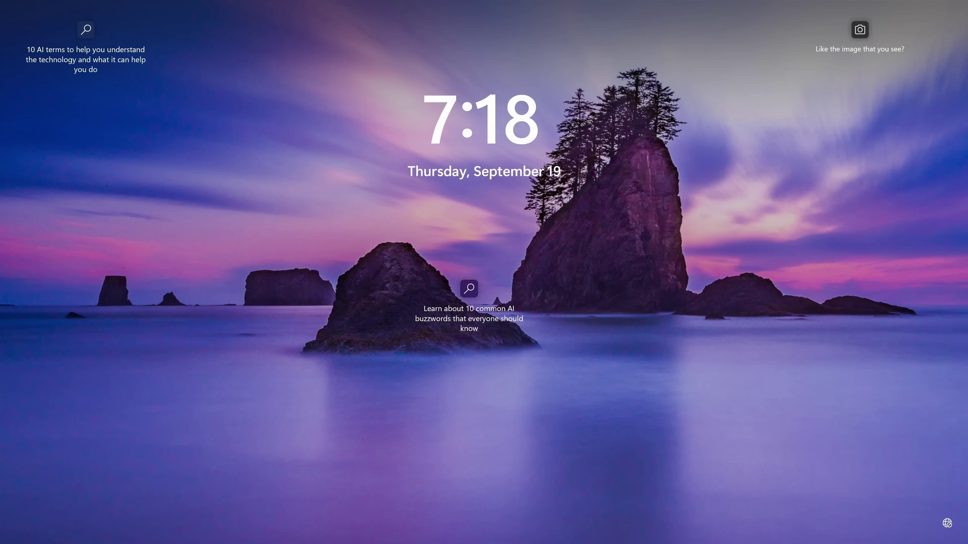
{"action": "key", "text": "Return"}
{"action": "type", "text": "********"}
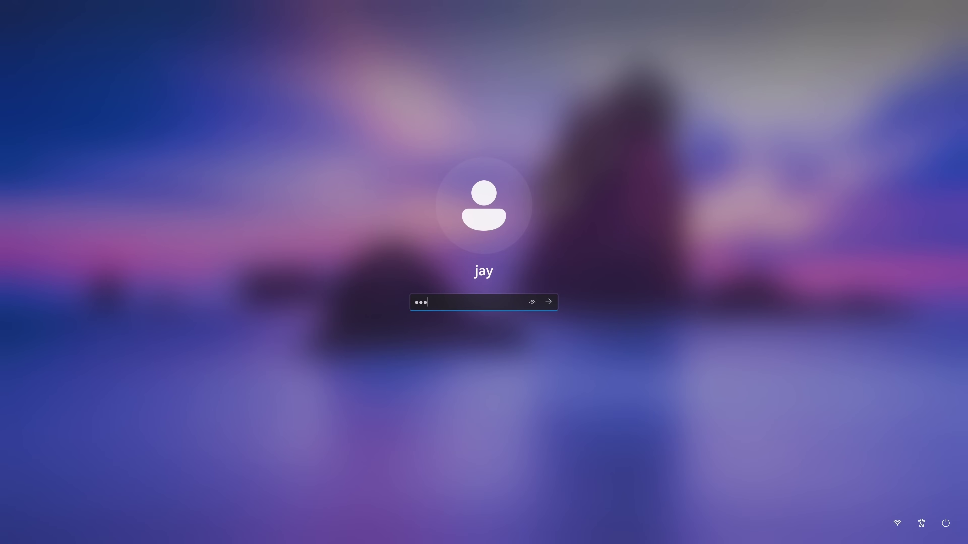
{"action": "key", "text": "Return"}
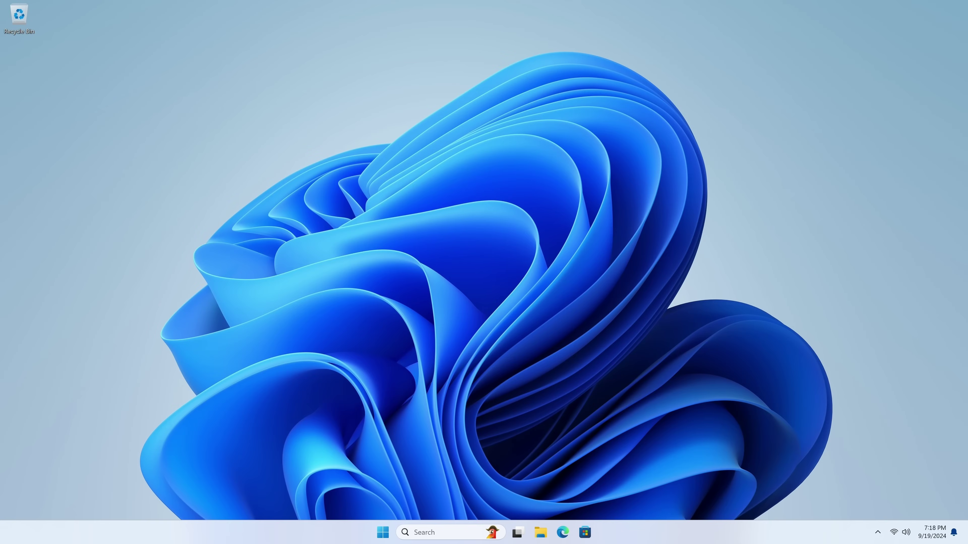